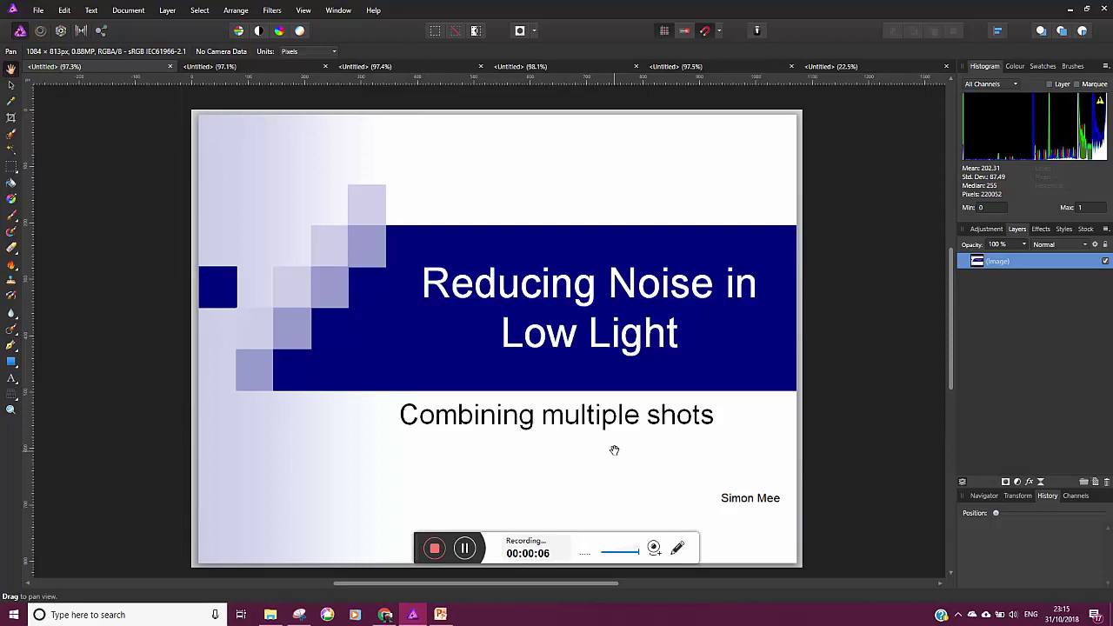
- Step from the title slide through Situations to the Solution slide on stacking multiple shots
click(279, 67)
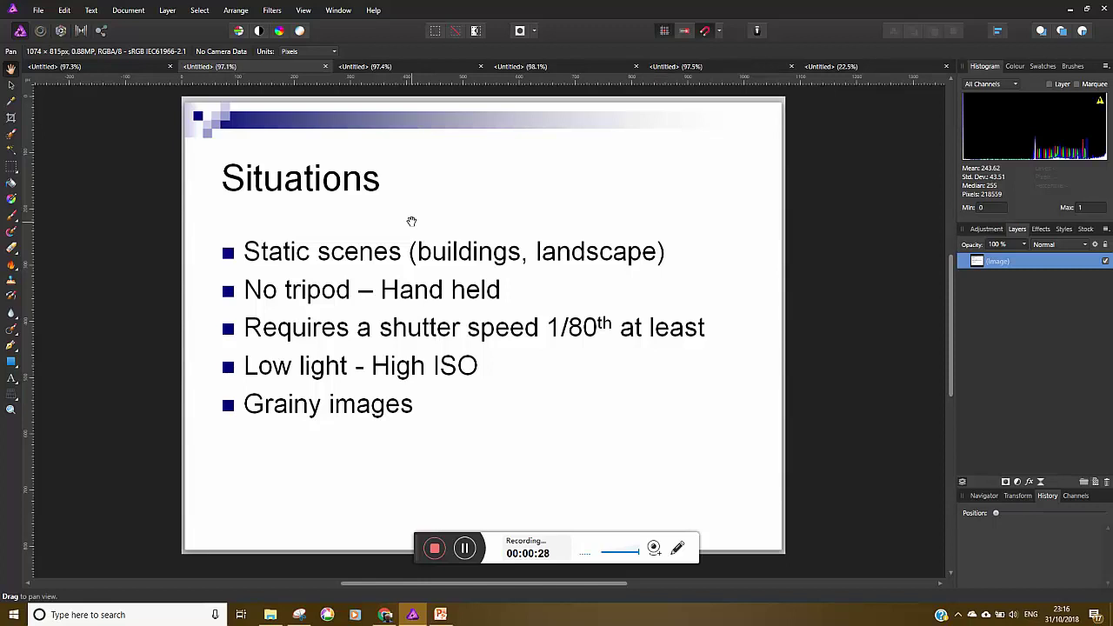
click(368, 68)
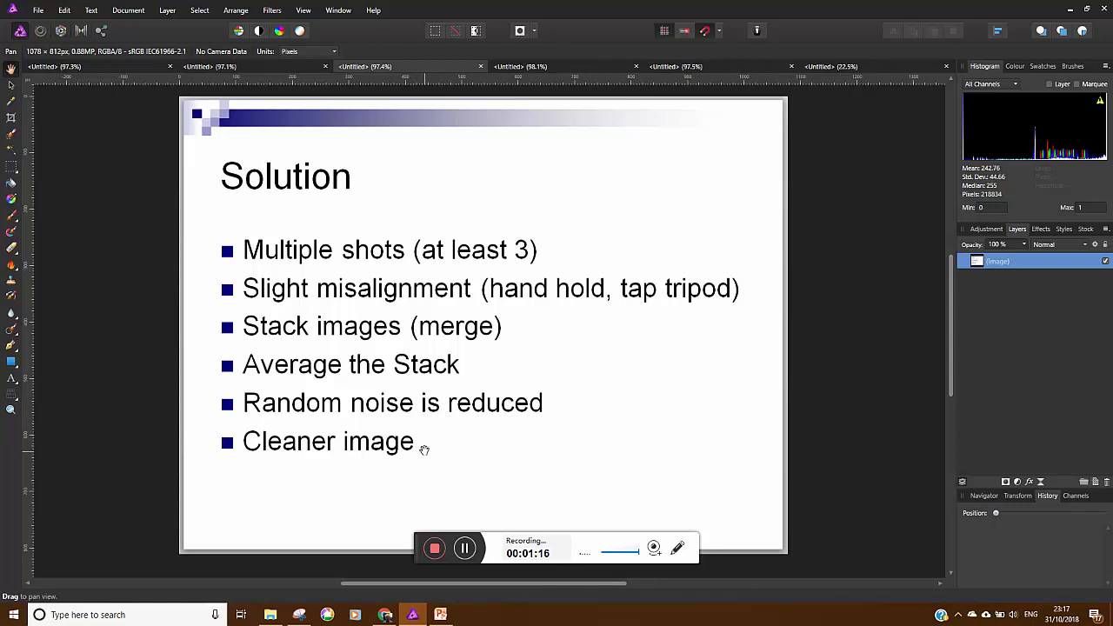
- Compare the single-shot church tower photo with the six-shot F/4, 1/20sec, ISO-6400 version
click(520, 67)
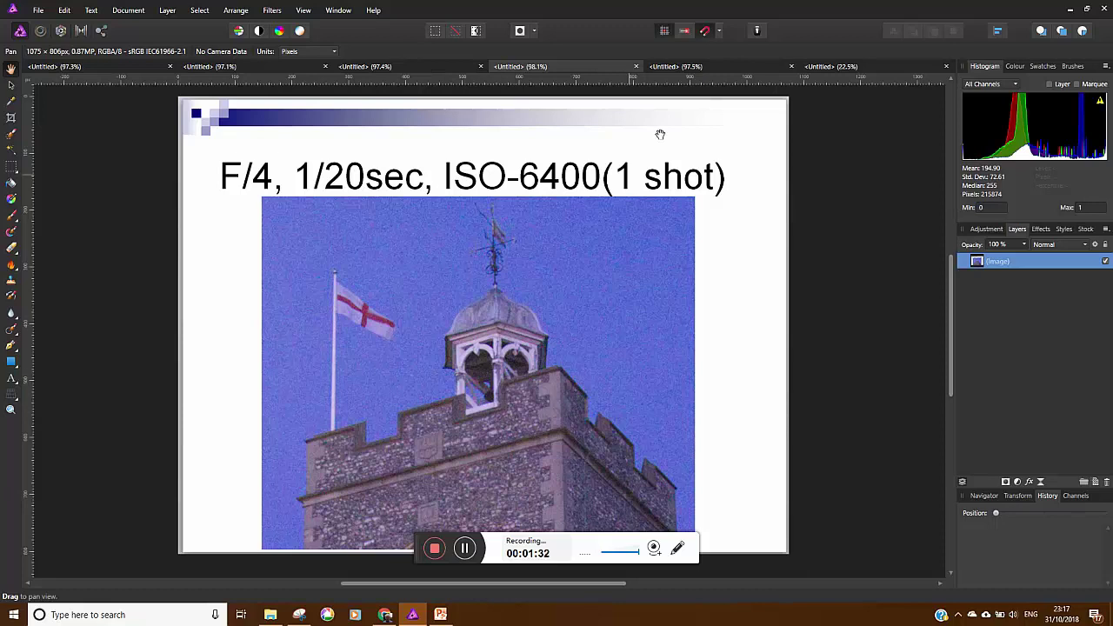
click(730, 67)
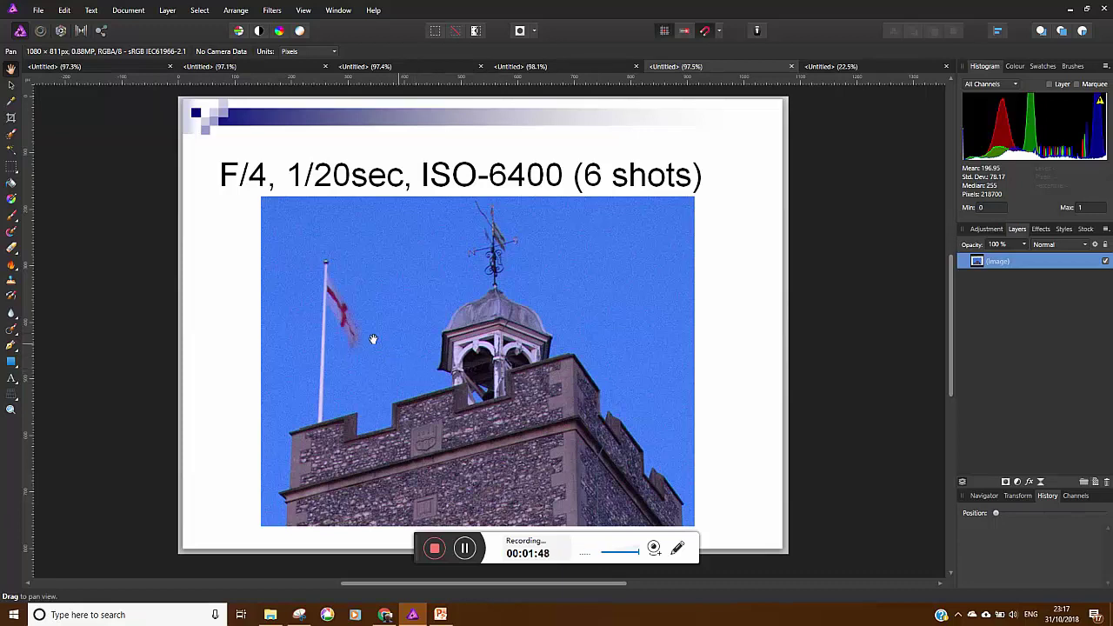
- Use File > New Stack to add _MG_5692.CR2 through _MG_5697.CR2 and create a Live Stack Group
click(38, 11)
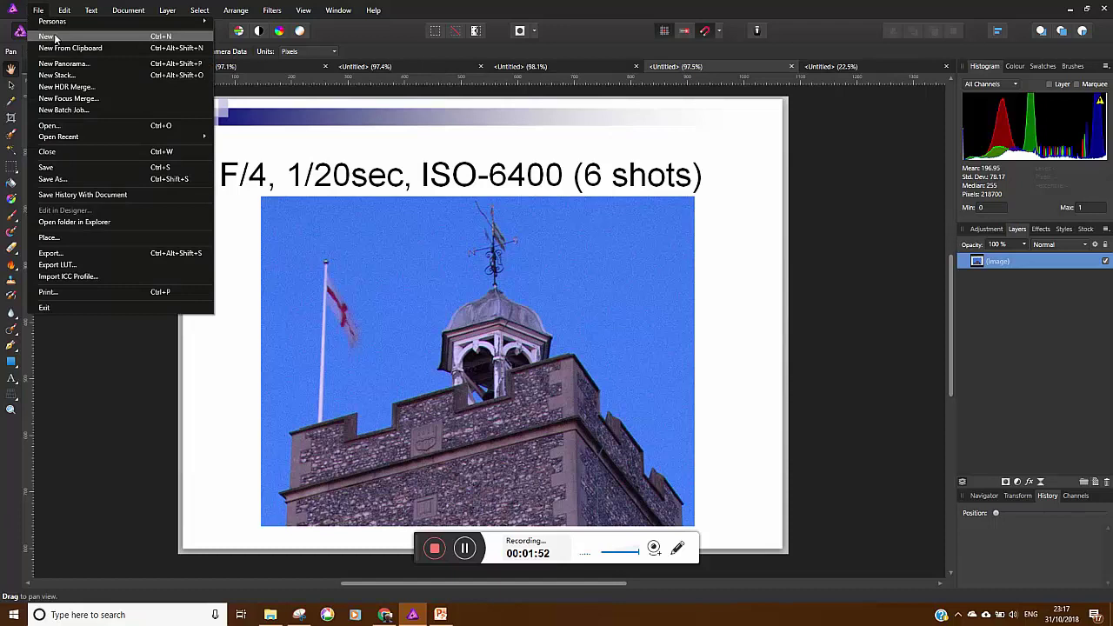
click(98, 75)
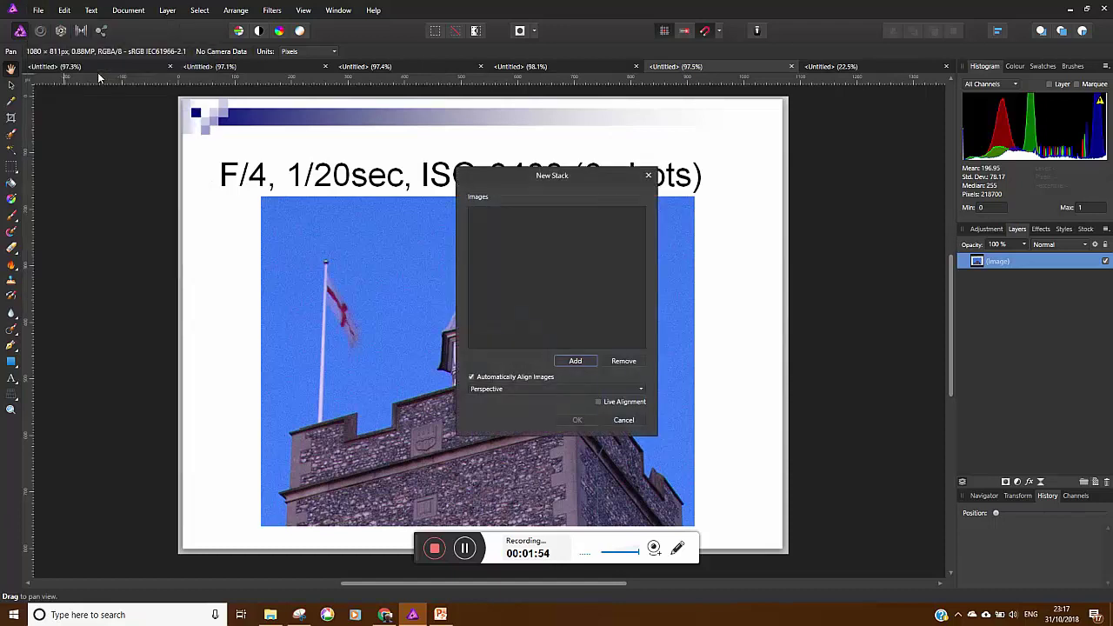
click(575, 361)
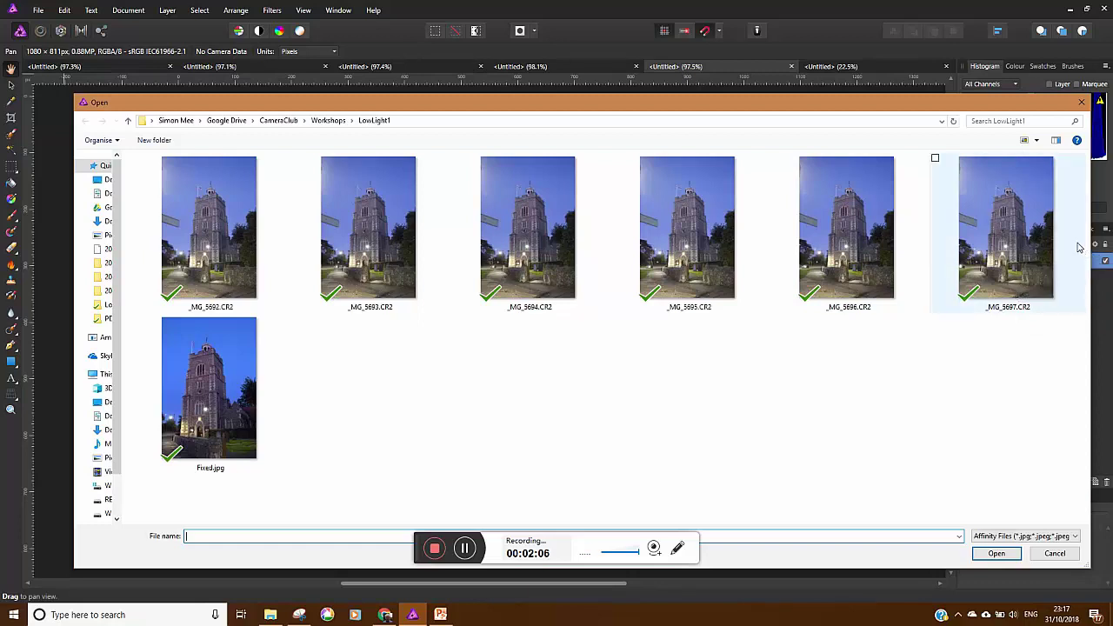
drag(1077, 247, 178, 227)
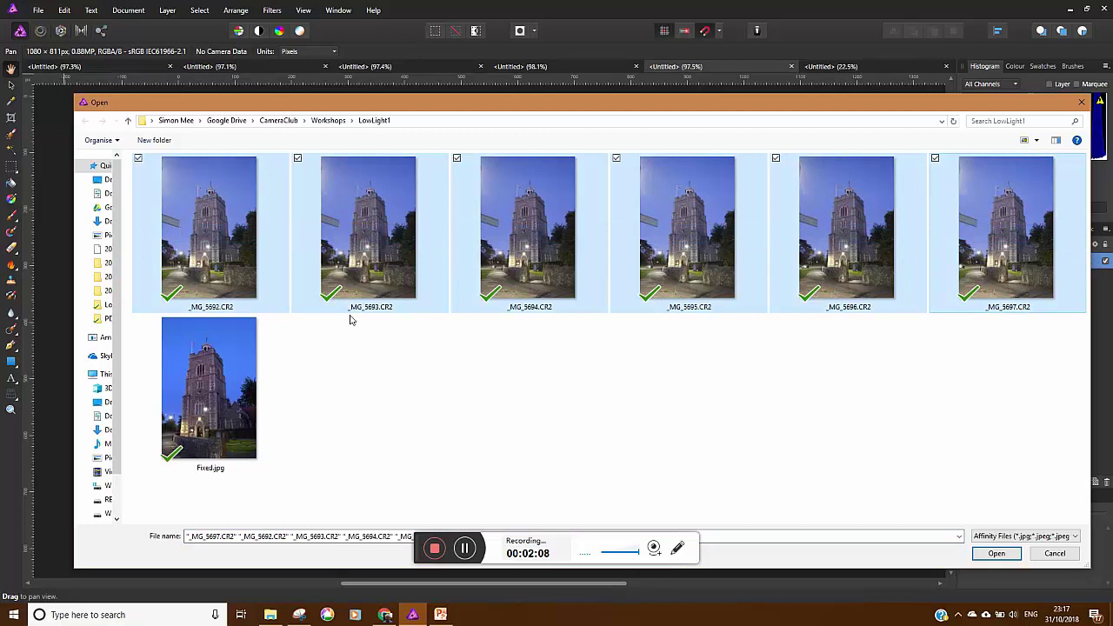
click(998, 554)
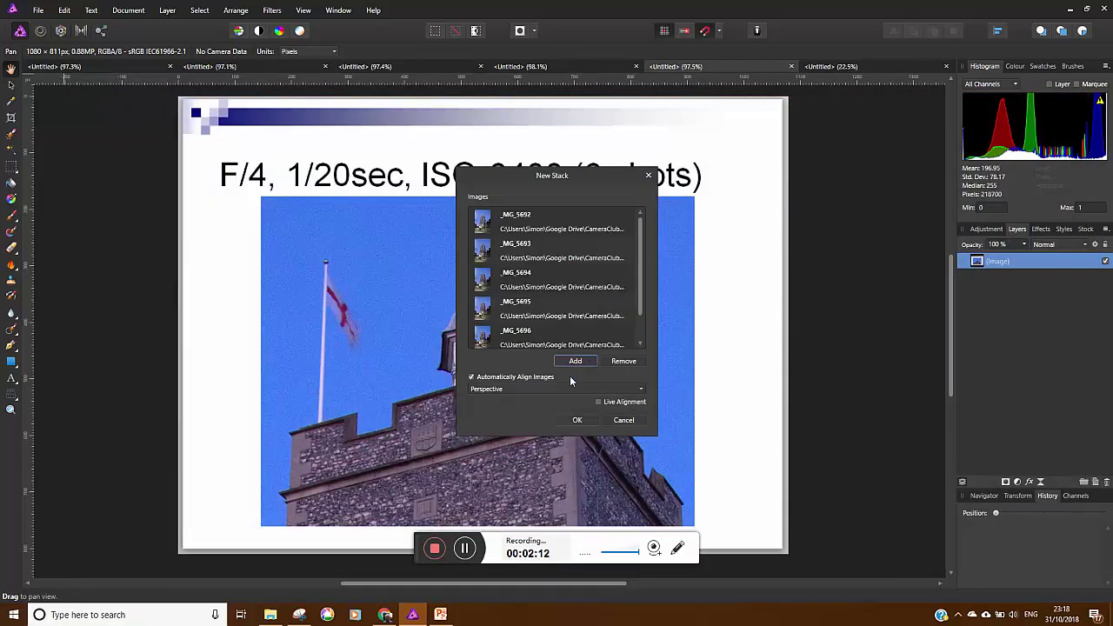
click(577, 421)
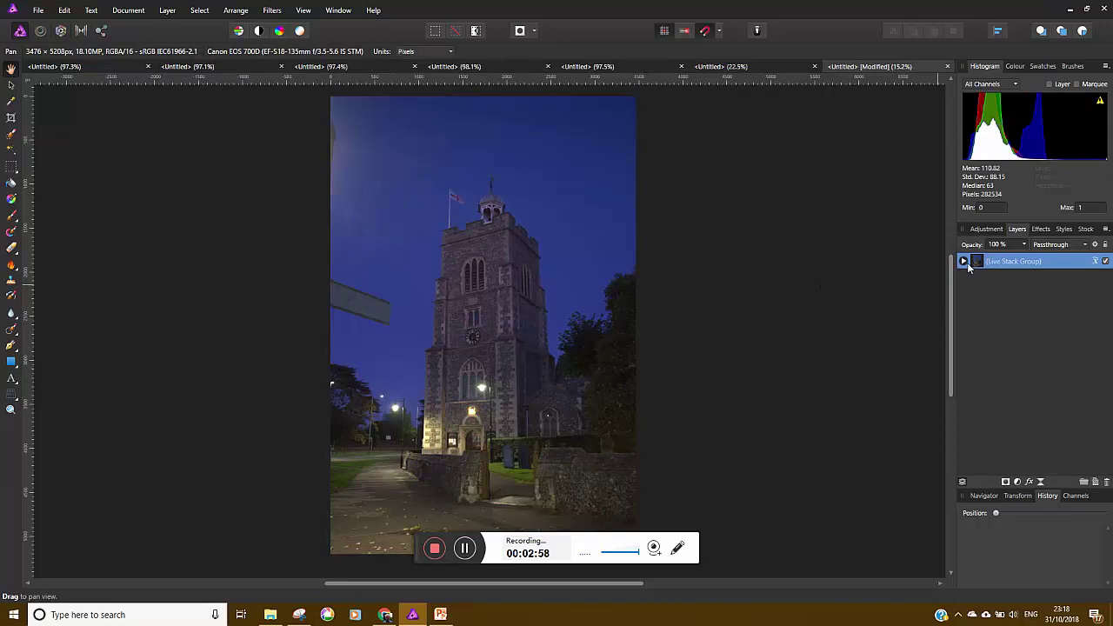
- Expand the Live Stack Group and hide layers _MG_5696 to _MG_5692, leaving _MG_5697.CR2 visible
click(963, 262)
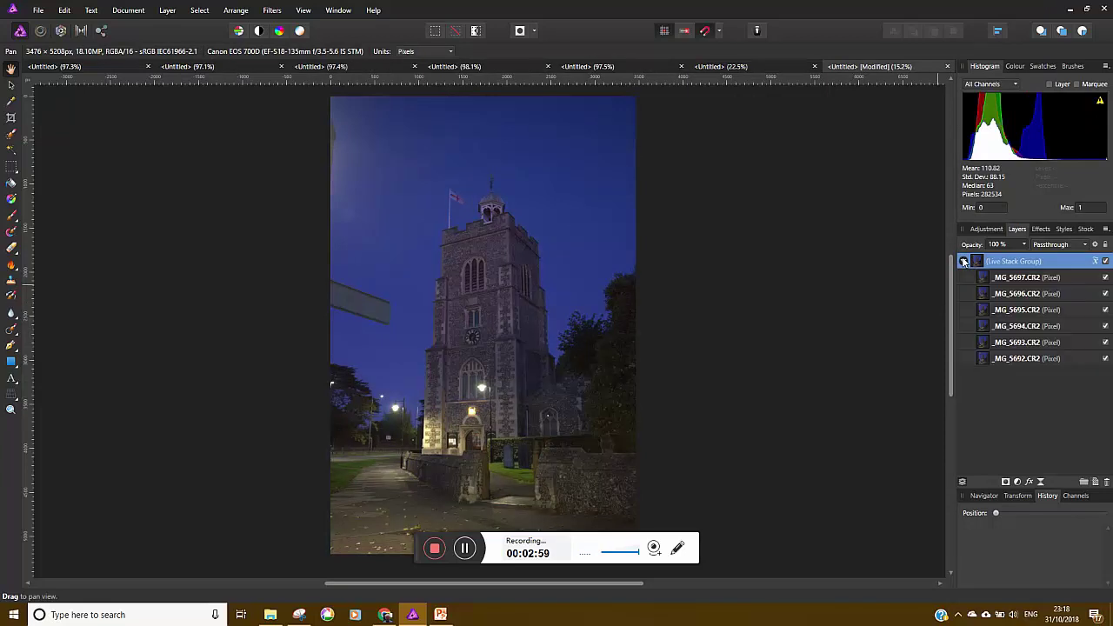
click(1057, 295)
shift+click(1046, 359)
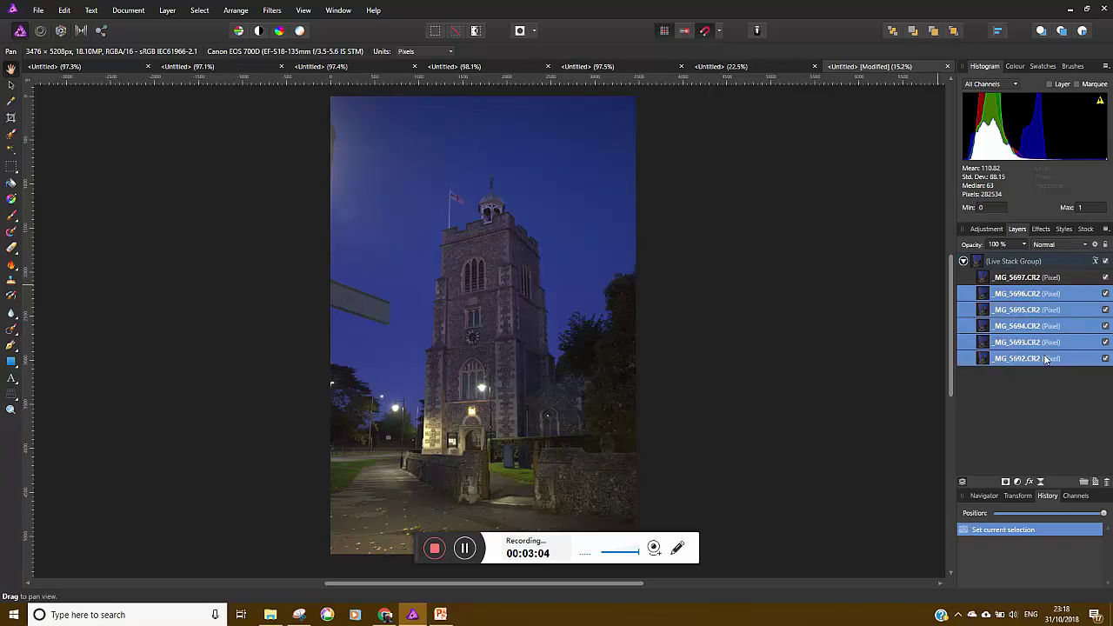
click(1105, 294)
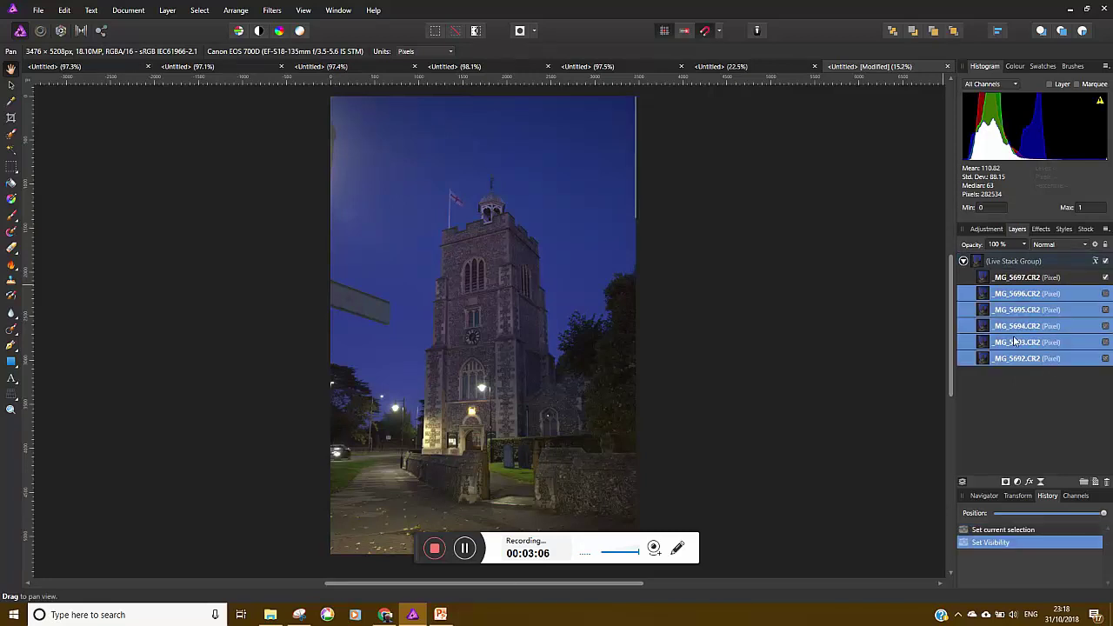
- Zoom and pan across the sky, belfry window and battlements to inspect the single-shot noise
scroll(460, 322, down, 3)
scroll(460, 321, up, 1)
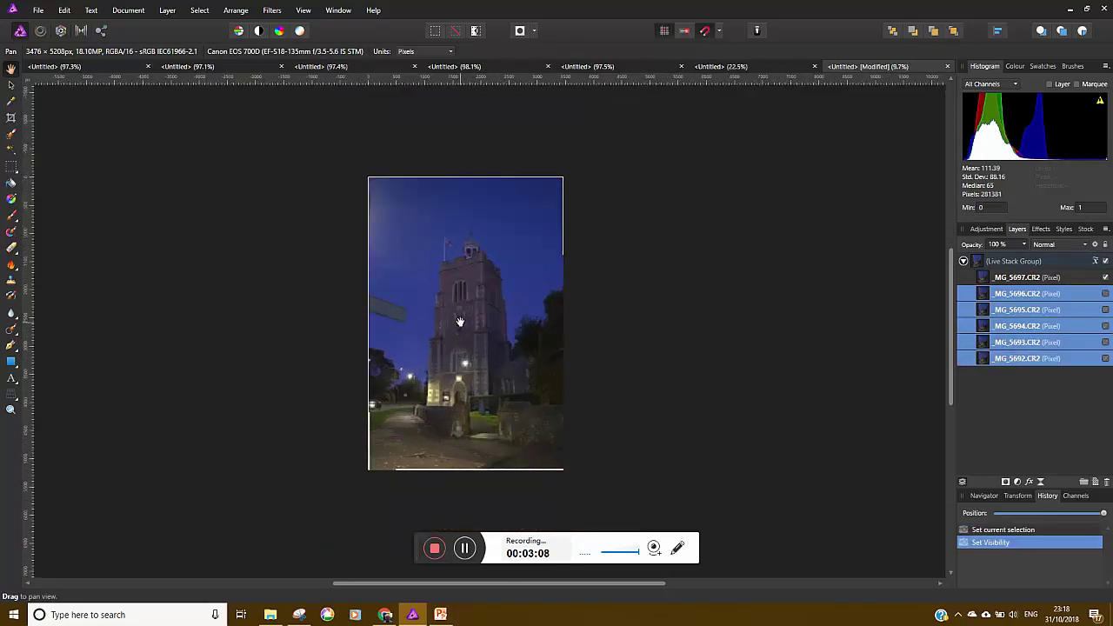
scroll(460, 322, up, 1)
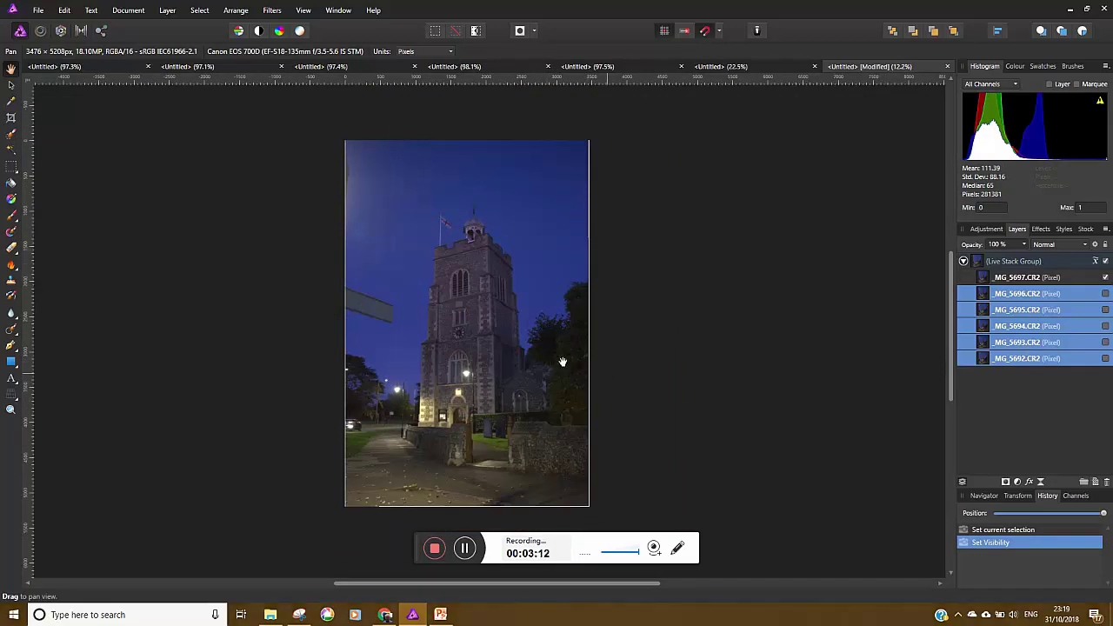
scroll(465, 326, up, 6)
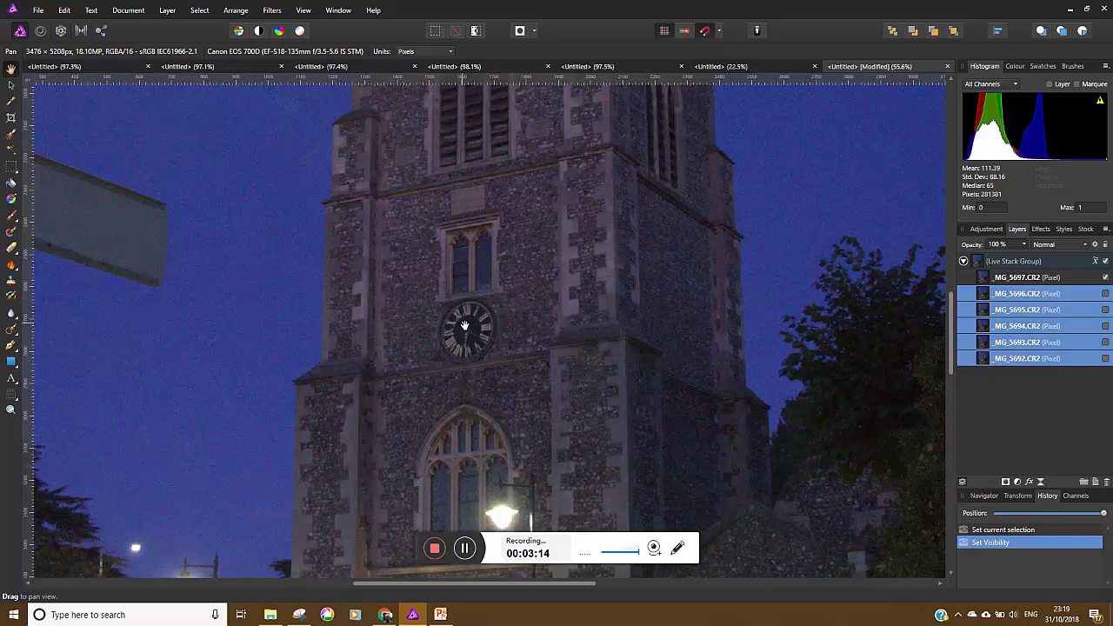
scroll(465, 326, up, 1)
scroll(472, 330, up, 1)
scroll(462, 333, up, 1)
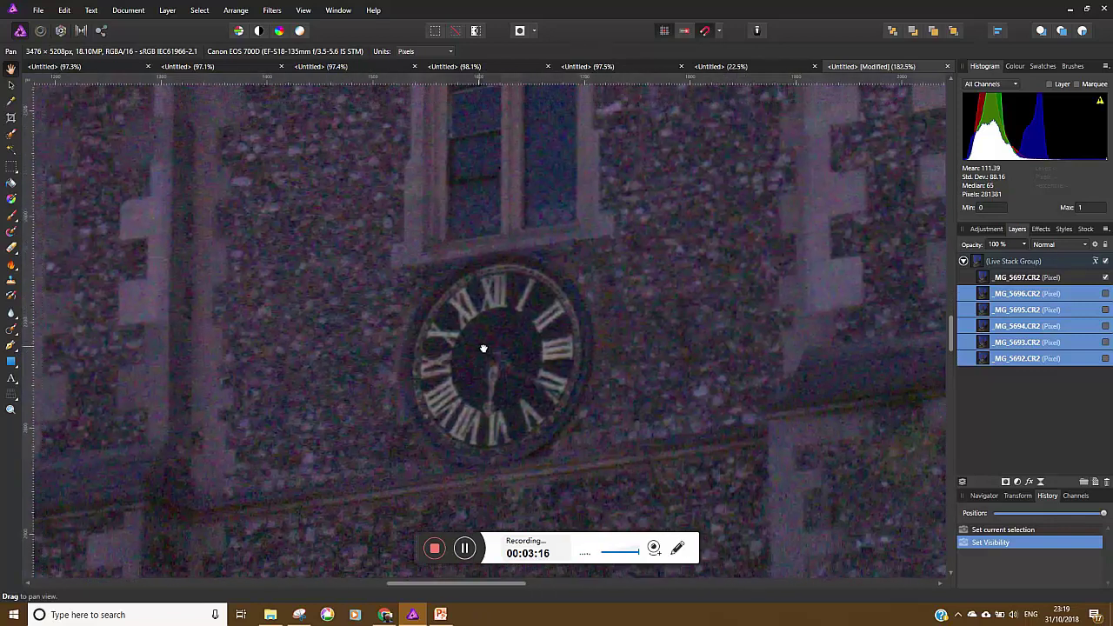
drag(483, 349, 628, 318)
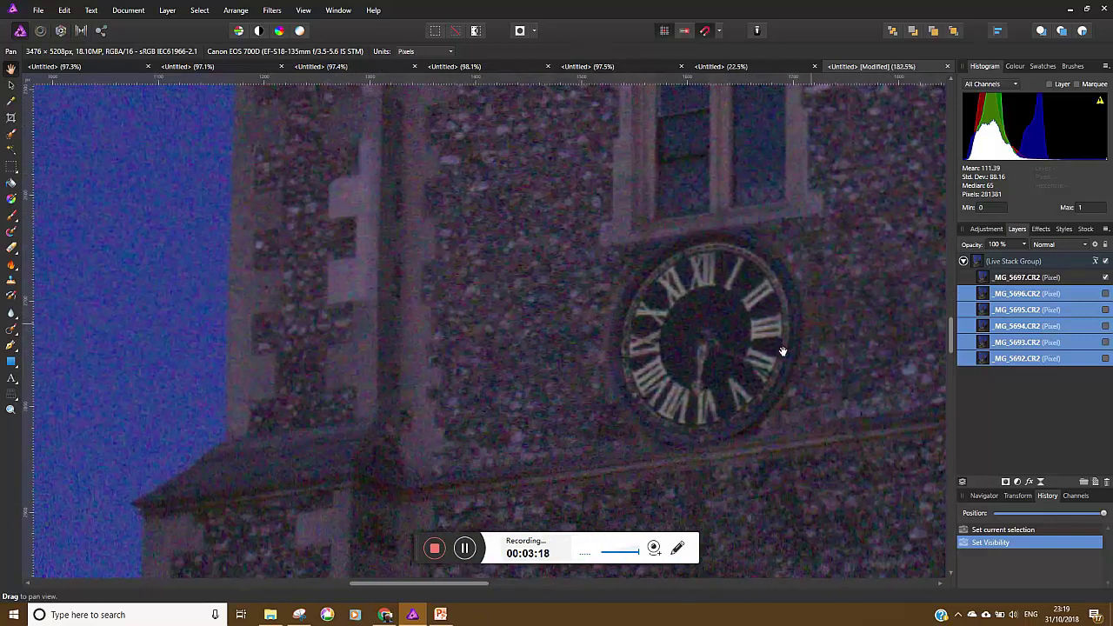
drag(328, 241, 467, 418)
drag(502, 240, 479, 425)
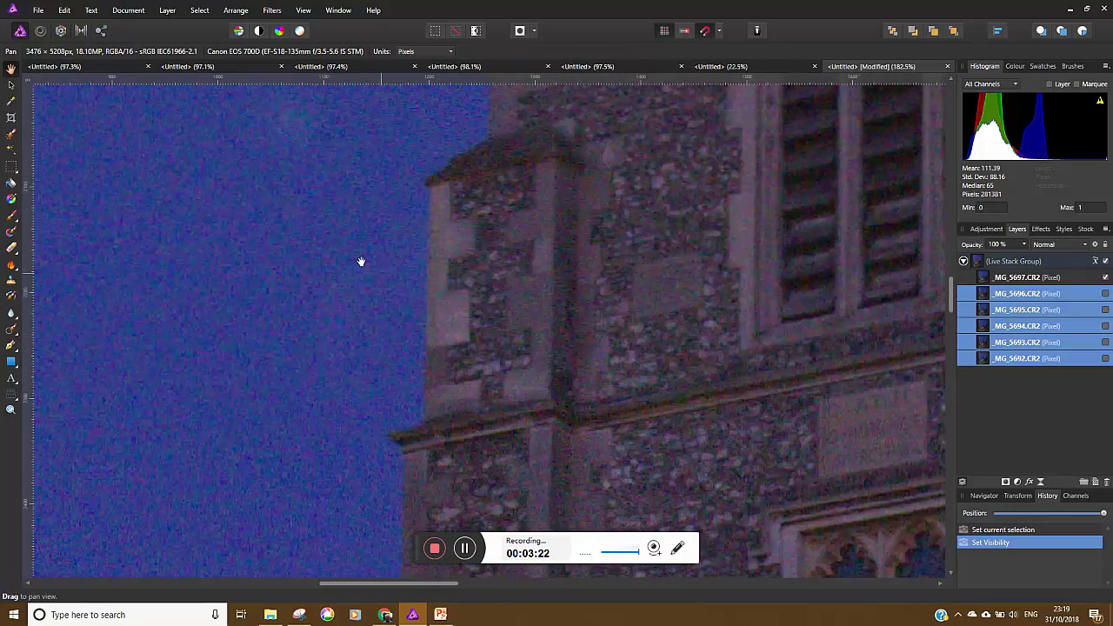
drag(348, 253, 296, 452)
mouse_move(638, 134)
mouse_down()
mouse_move(561, 351)
mouse_move(509, 447)
mouse_up()
drag(589, 191, 516, 423)
drag(663, 240, 467, 469)
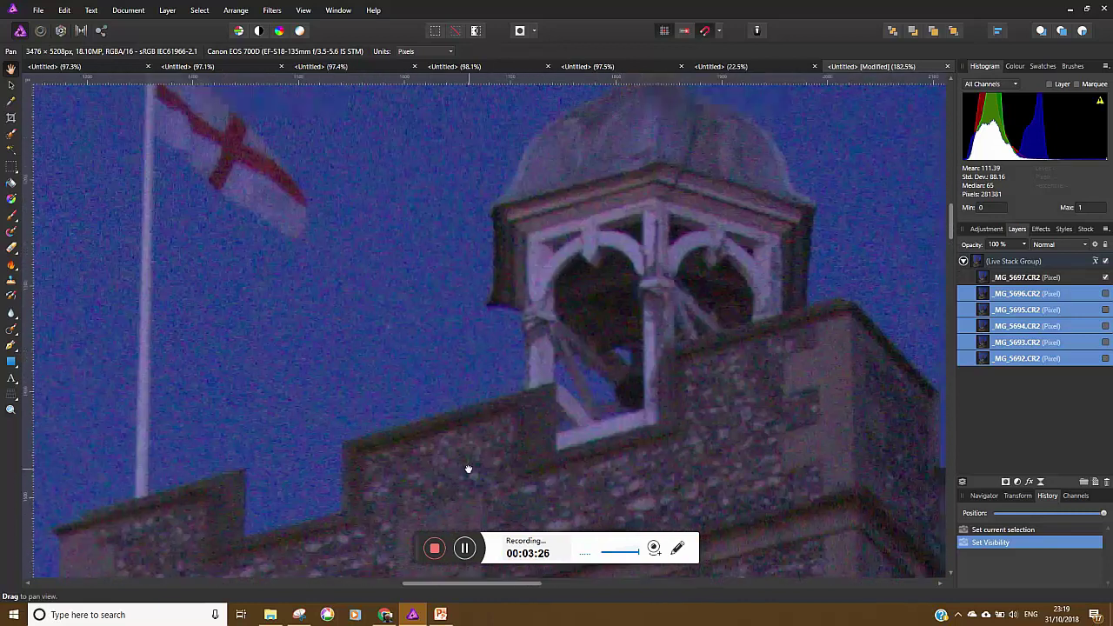
scroll(467, 469, down, 1)
scroll(700, 365, down, 2)
scroll(547, 422, down, 1)
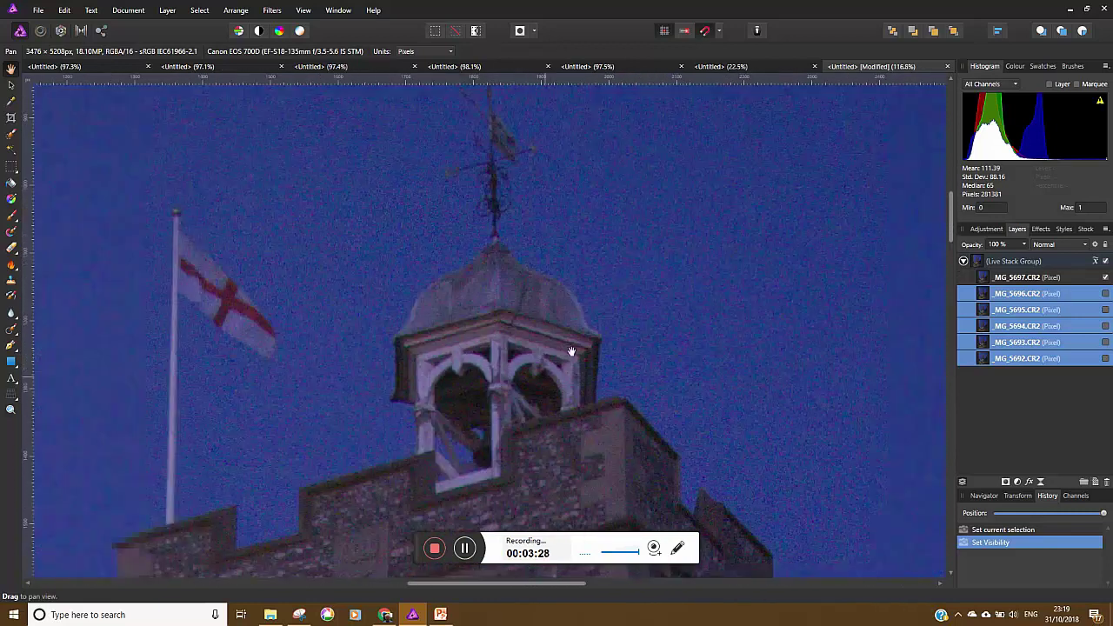
click(1105, 295)
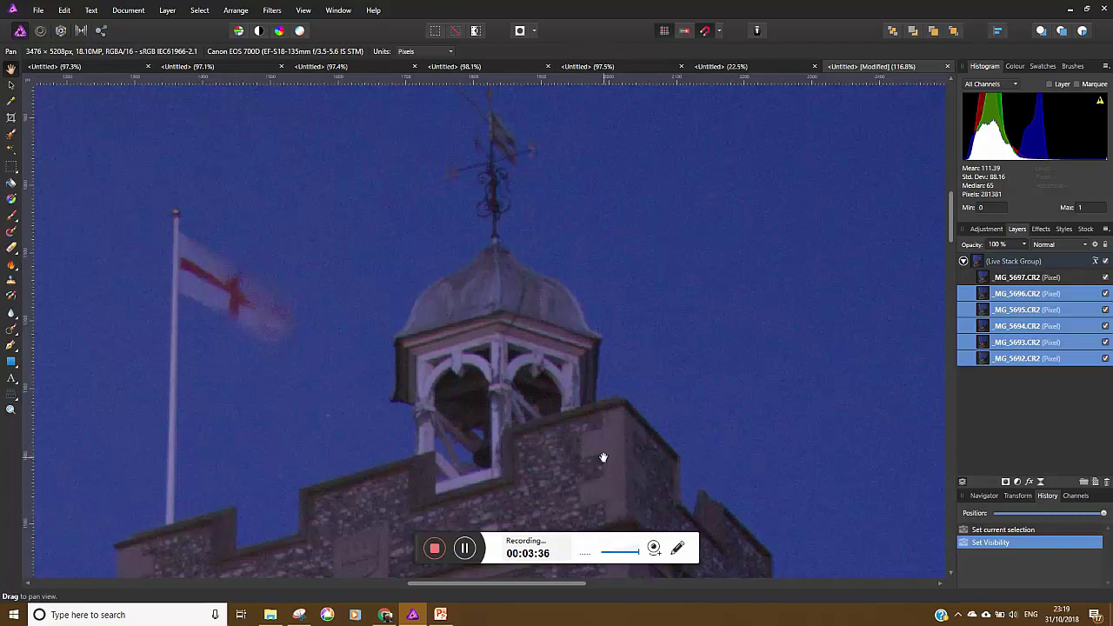
drag(600, 459, 629, 213)
drag(606, 331, 634, 286)
drag(614, 383, 640, 147)
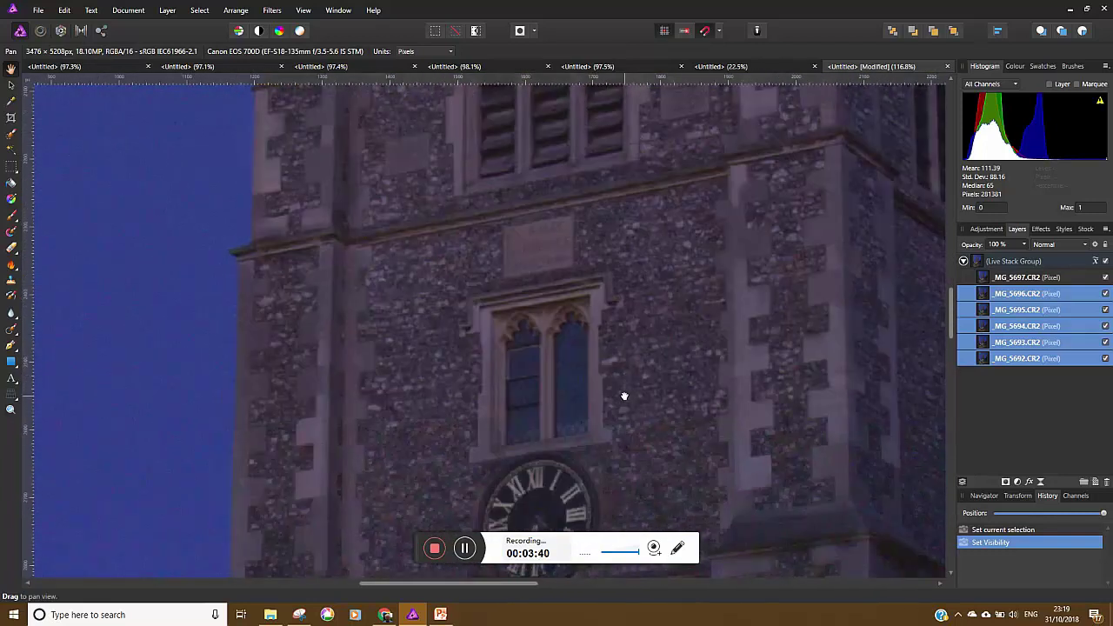
drag(624, 393, 603, 333)
drag(646, 231, 571, 379)
drag(637, 316, 627, 360)
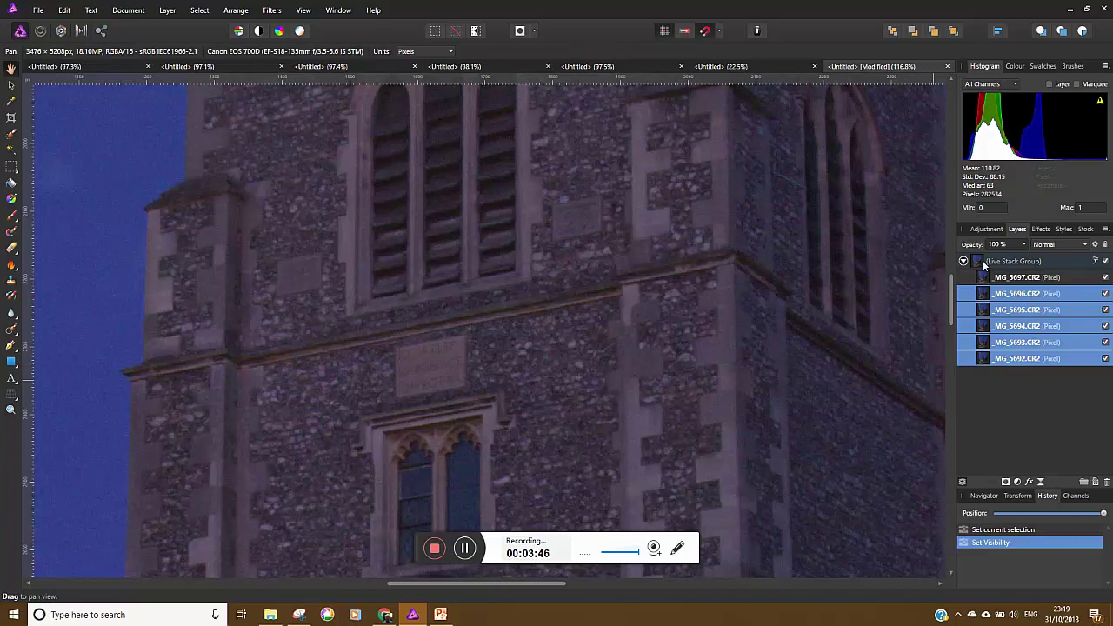
click(1030, 278)
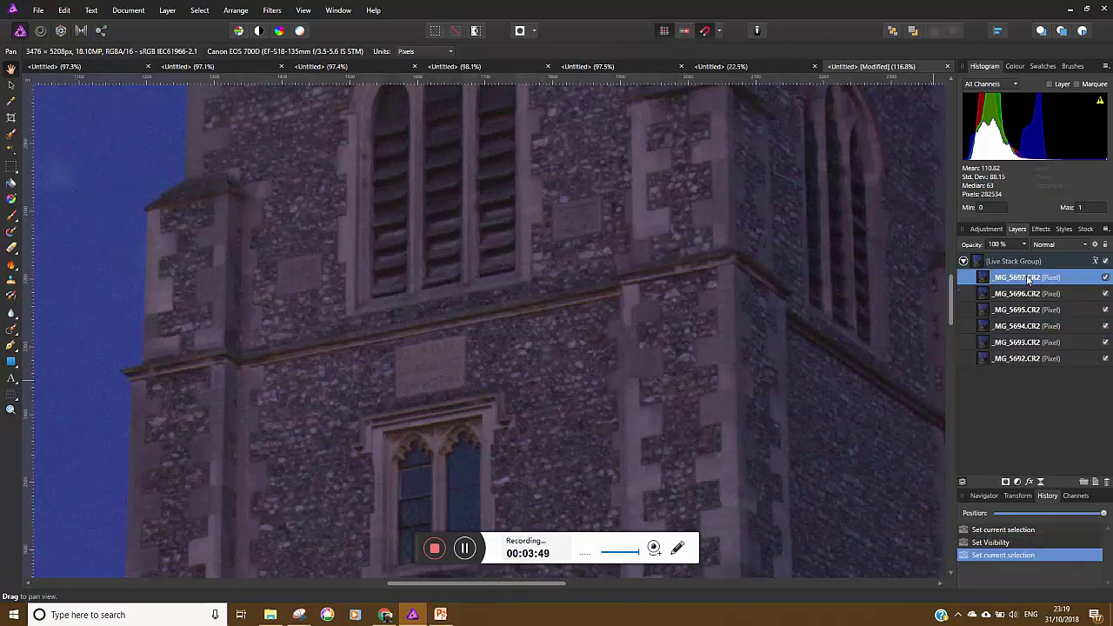
- Switch the Live Stack Group's stack operator from Median to Mean
click(1095, 262)
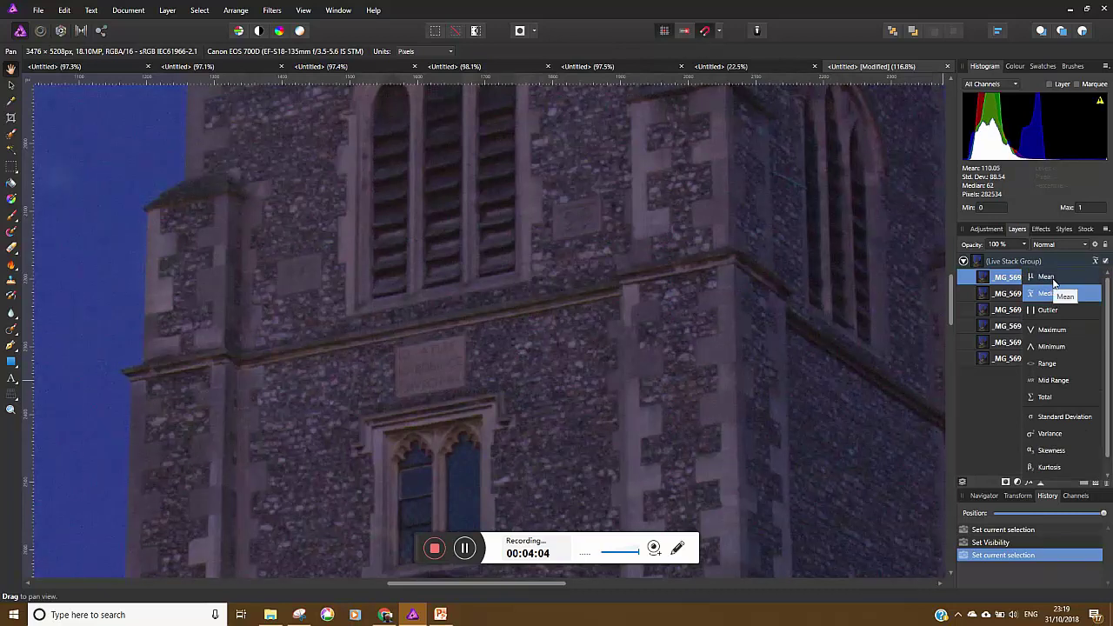
click(1050, 277)
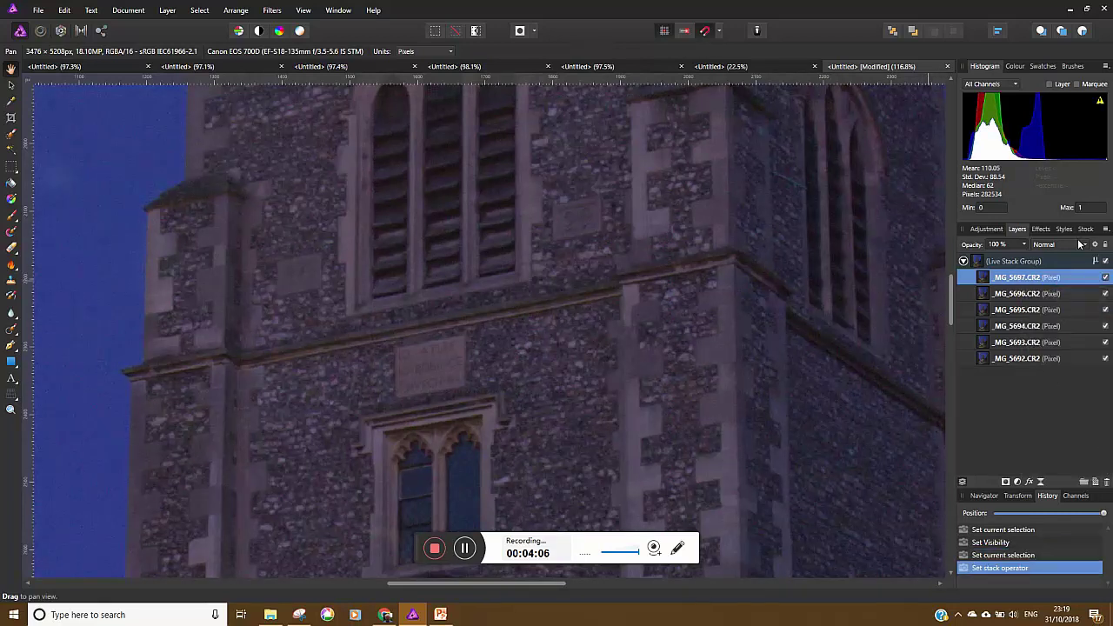
click(1096, 261)
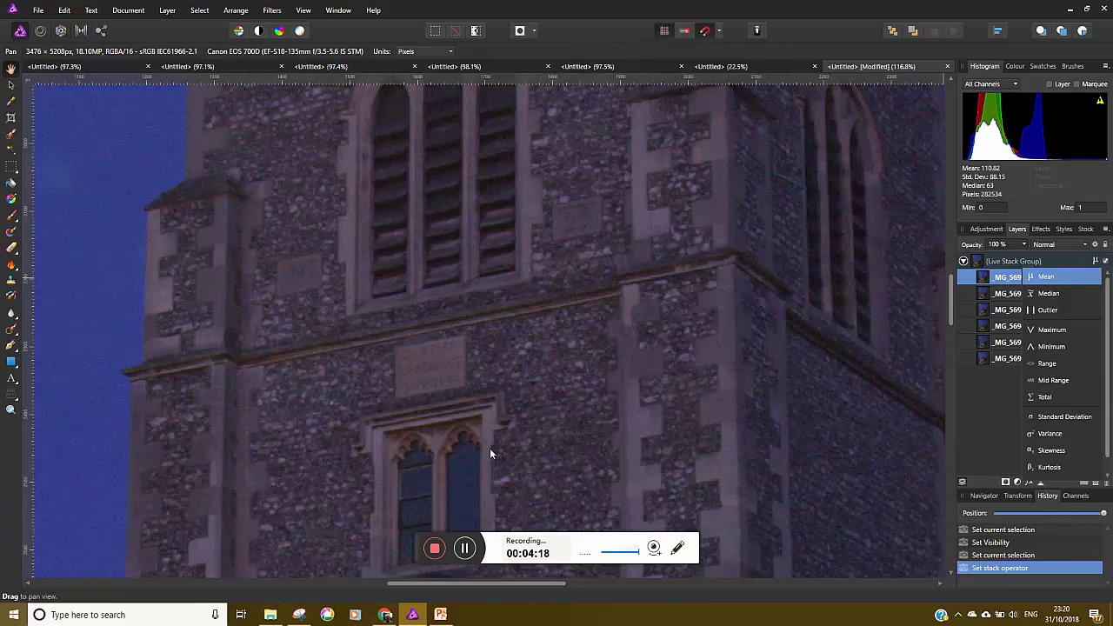
drag(489, 452, 619, 208)
drag(577, 423, 557, 382)
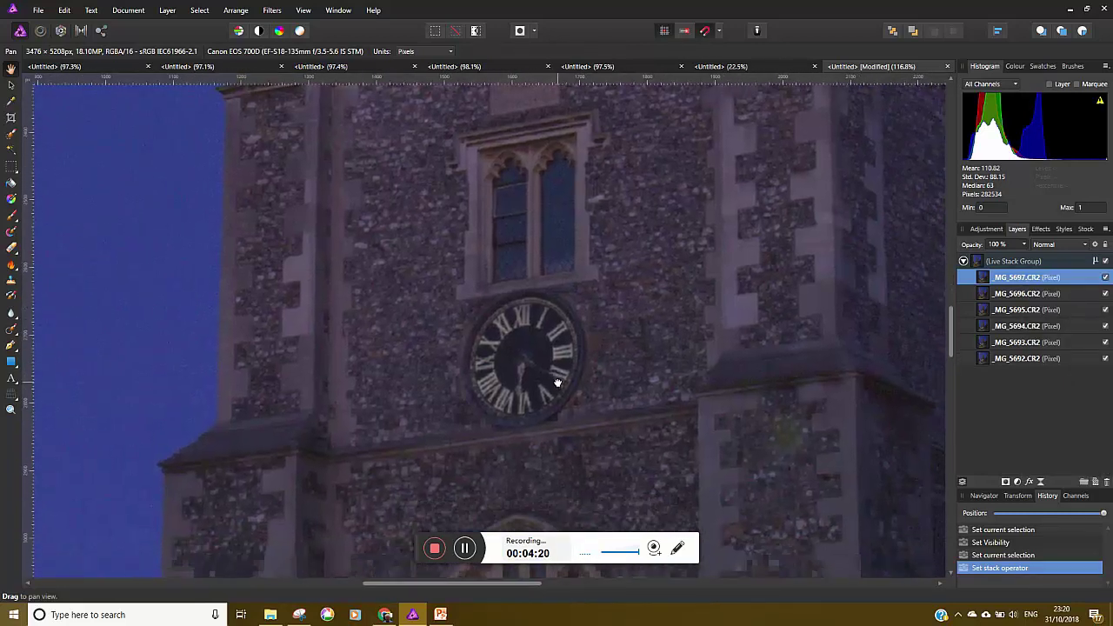
scroll(648, 348, up, 1)
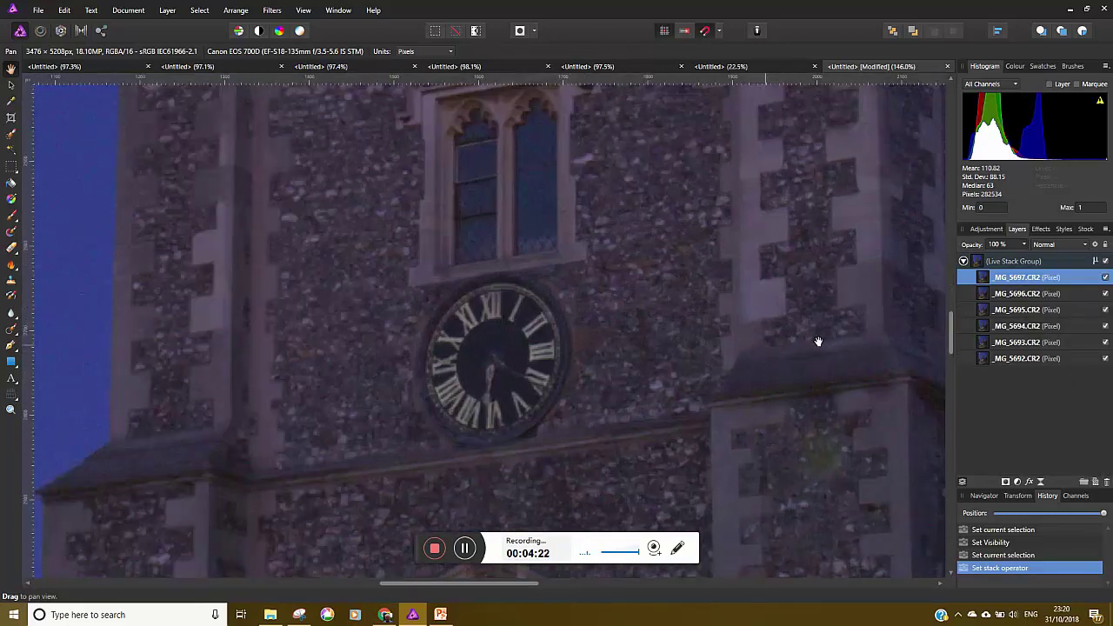
click(1058, 293)
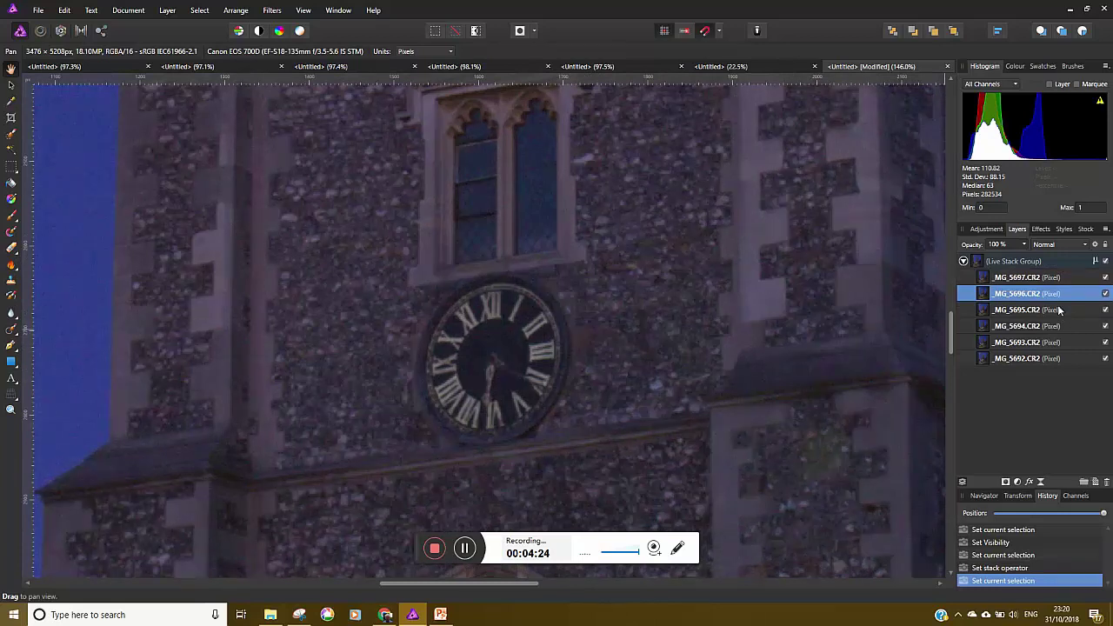
shift+click(1053, 359)
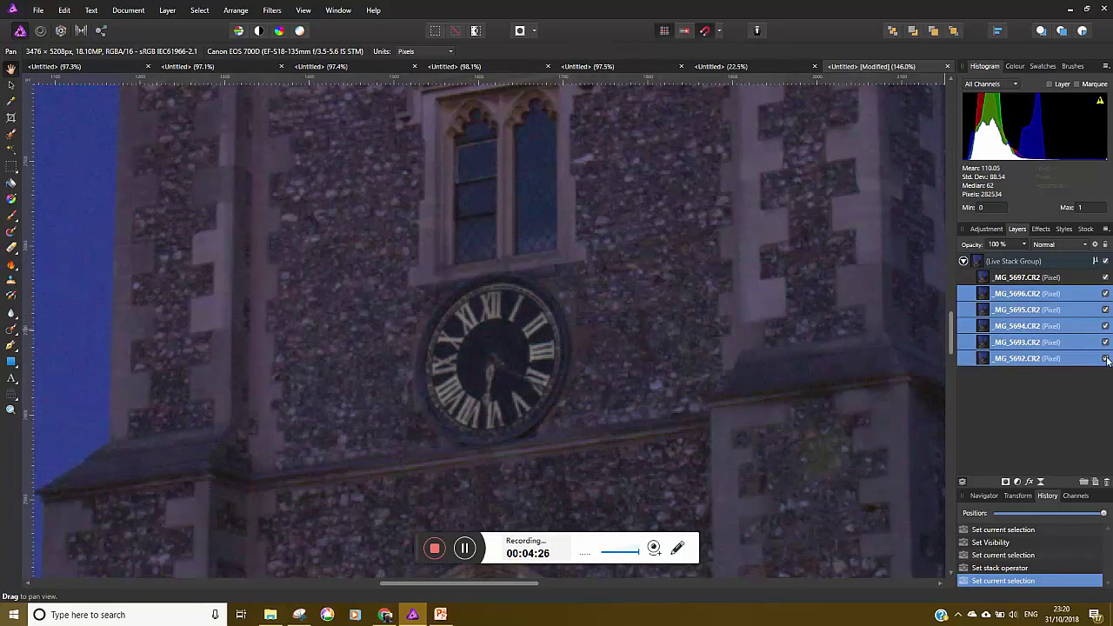
click(1104, 358)
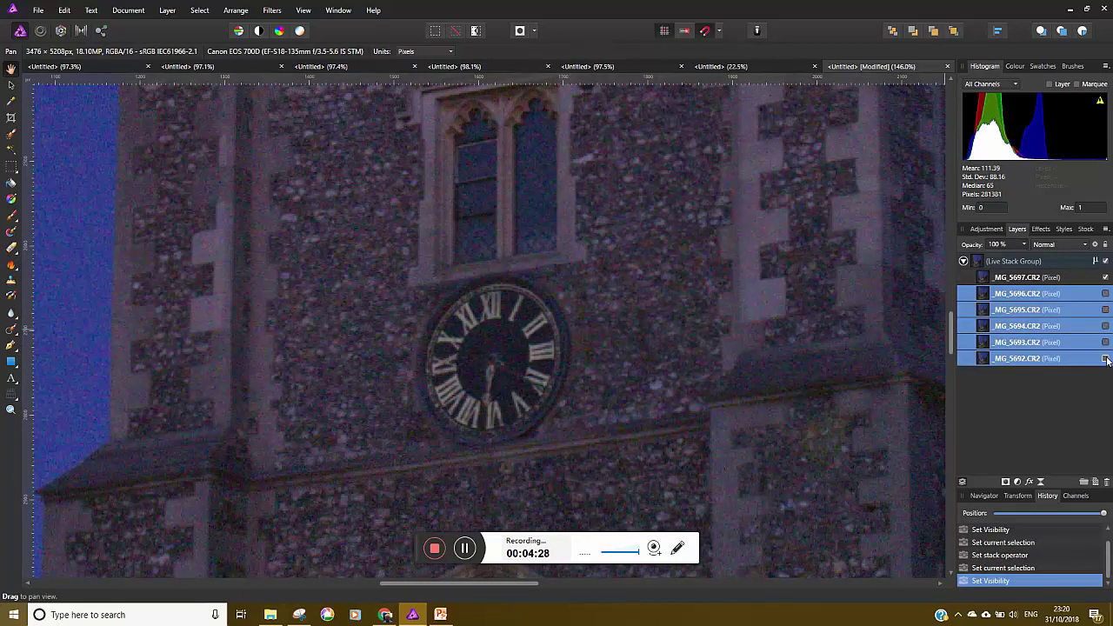
click(1105, 359)
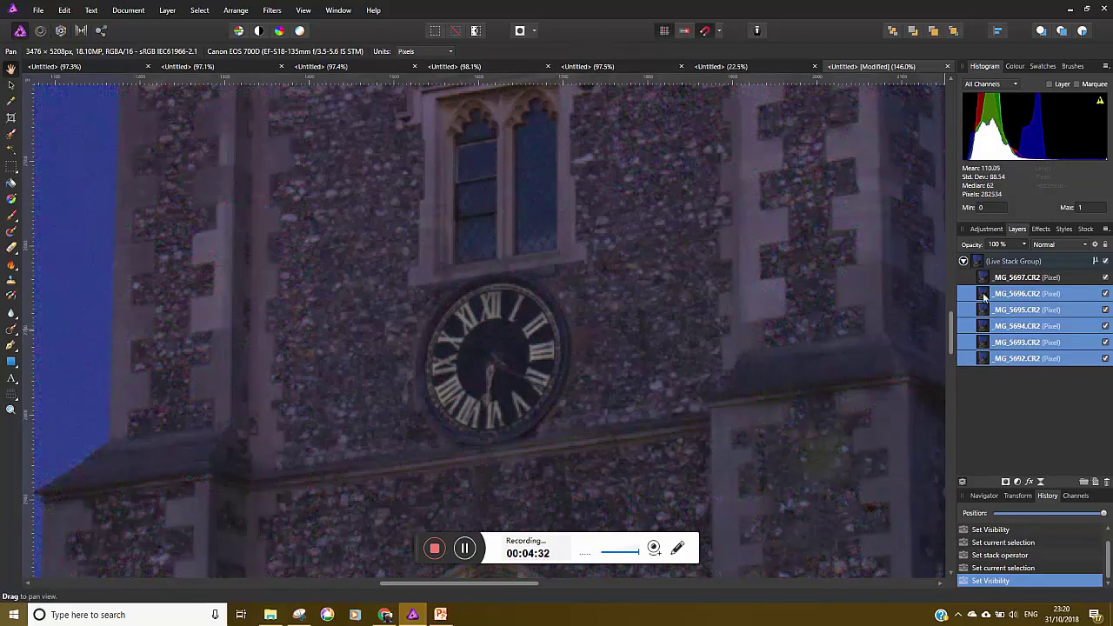
- Collapse the Live Stack Group and use Merge Visible to create a merged Pixel layer above it
click(963, 261)
scroll(368, 322, down, 5)
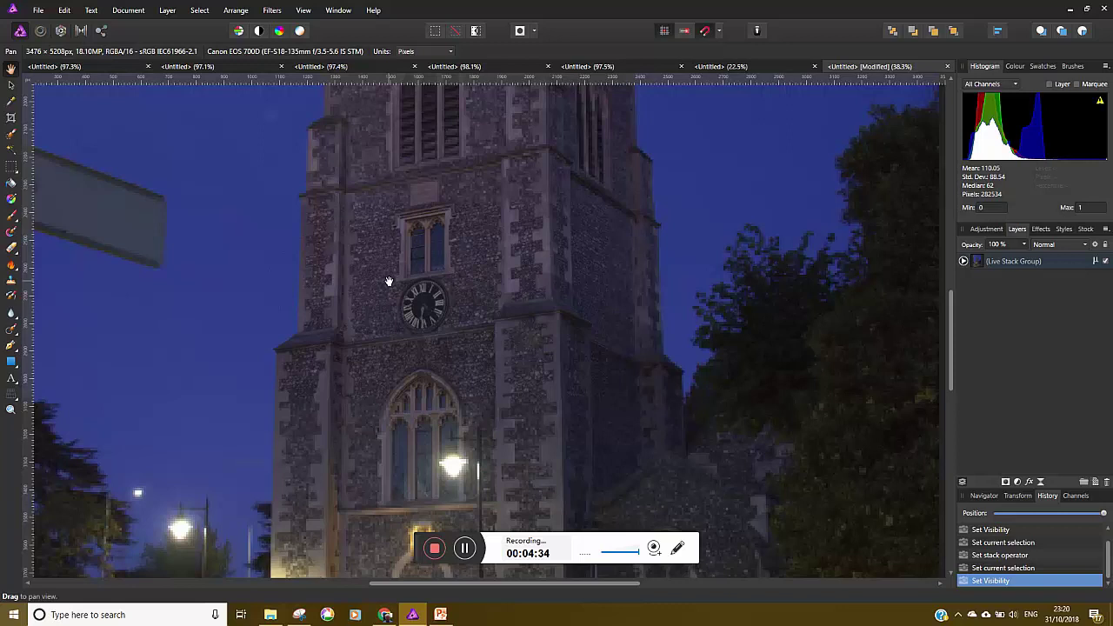
drag(445, 236, 498, 418)
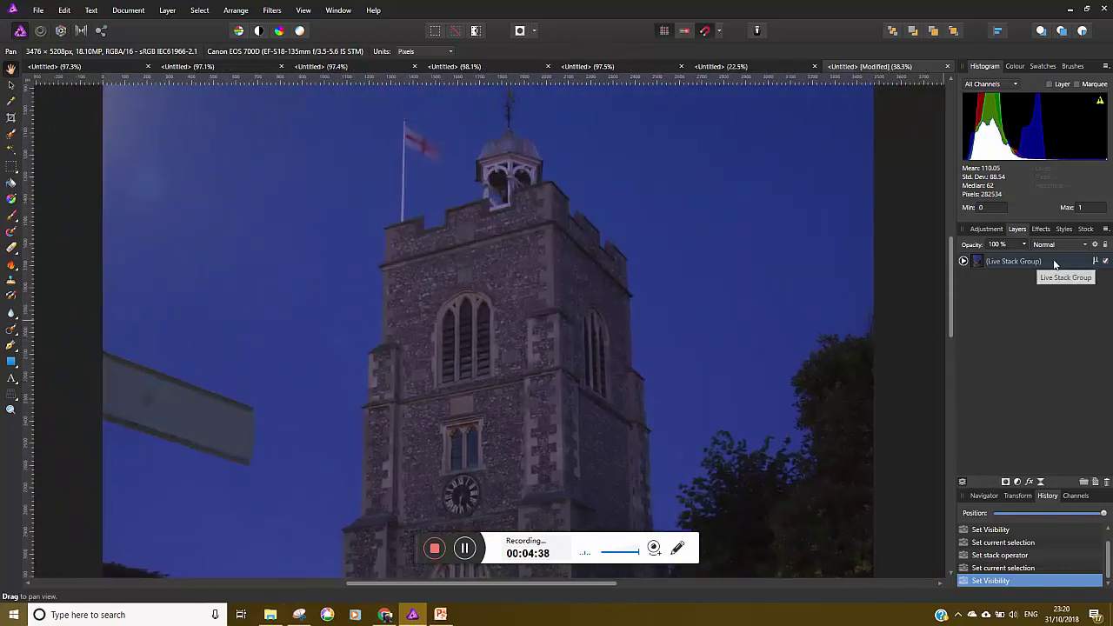
right_click(988, 261)
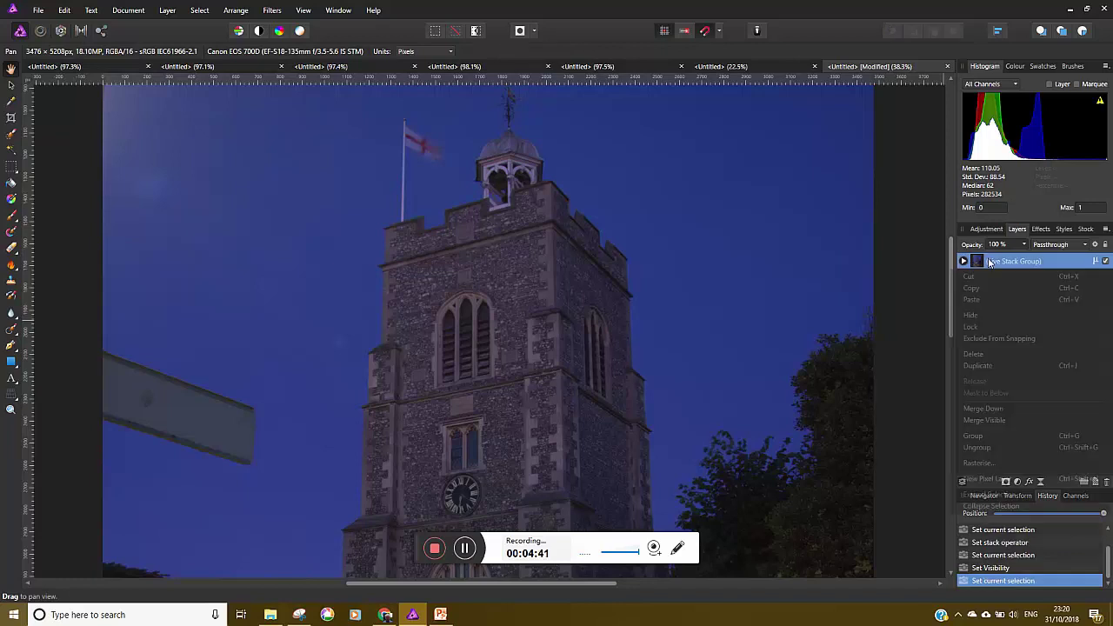
click(1007, 422)
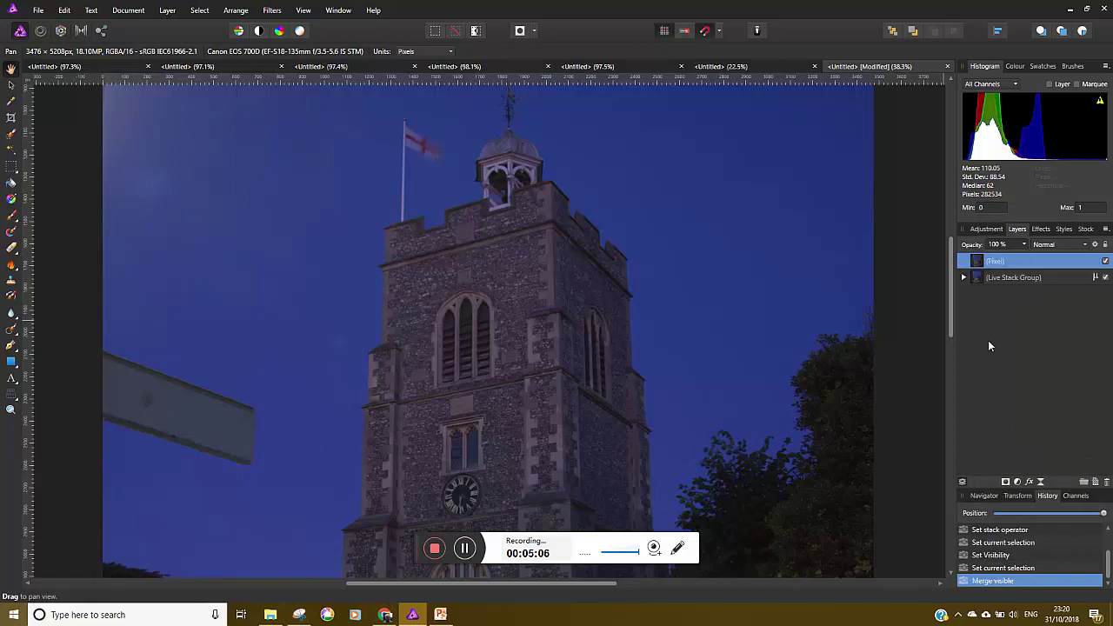
- Delete the Live Stack Group, then zoom in on the tower top to check the merged layer
click(1021, 278)
right_click(1019, 276)
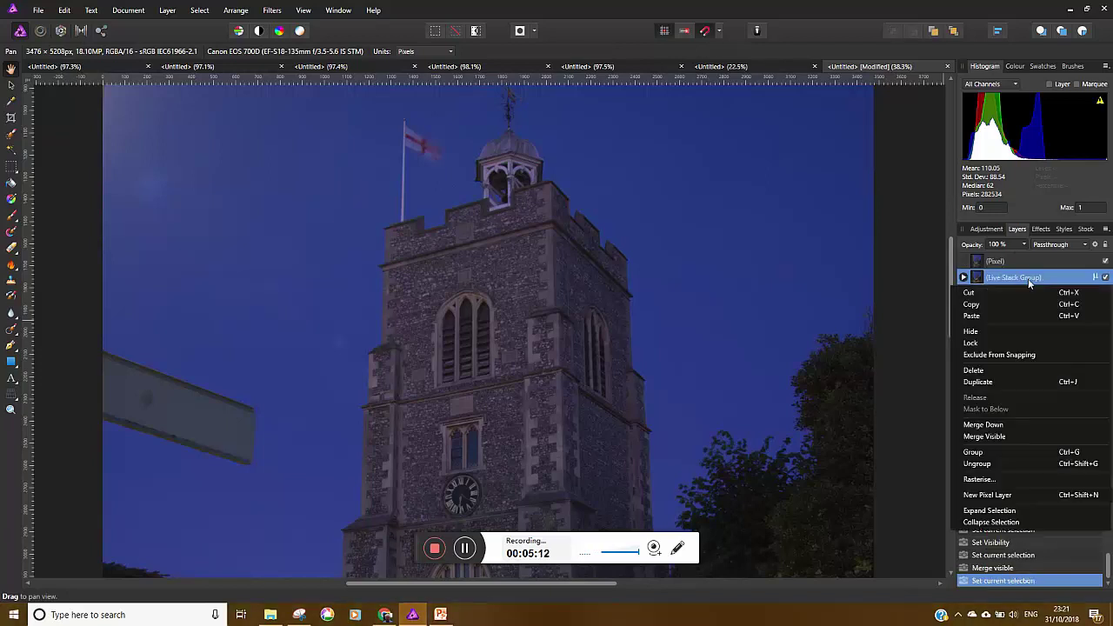
click(986, 371)
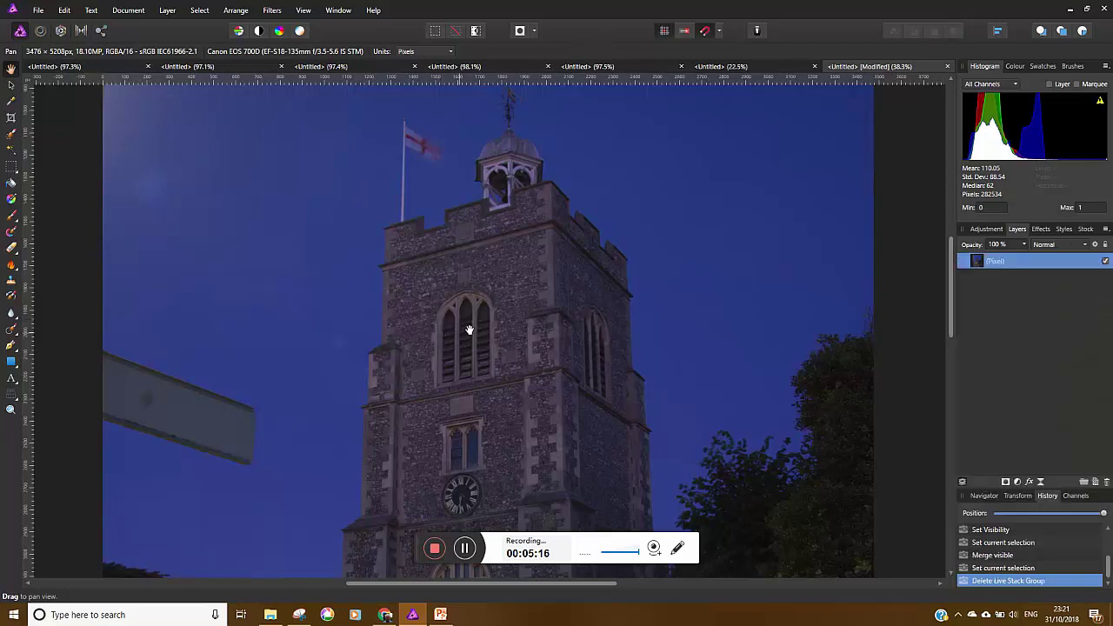
scroll(472, 315, down, 2)
drag(470, 316, 487, 339)
scroll(507, 326, up, 4)
scroll(507, 326, up, 3)
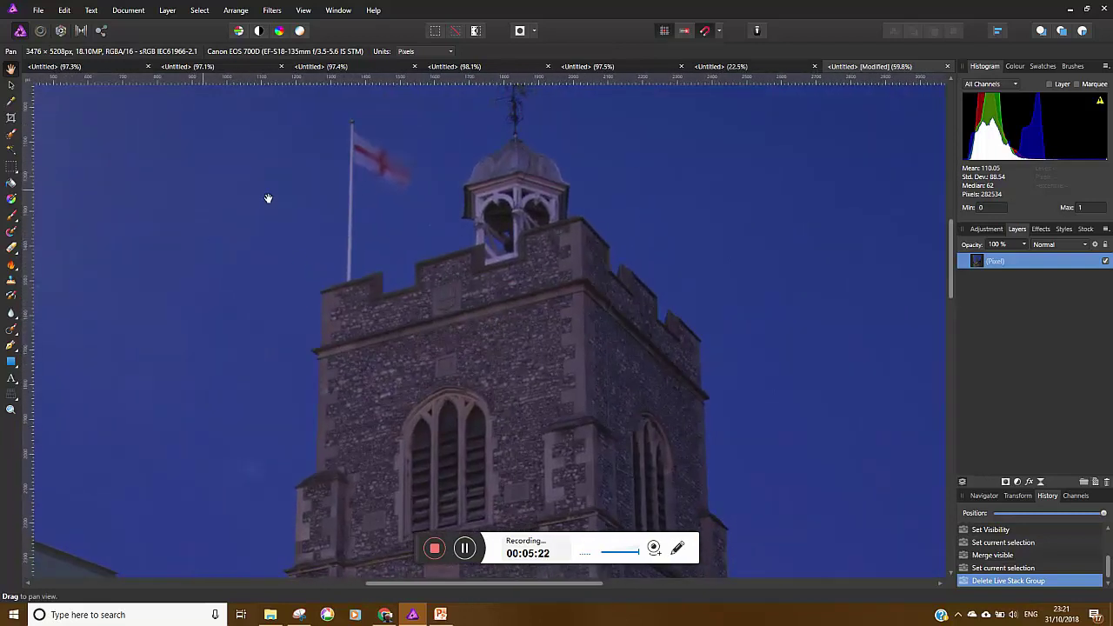
drag(506, 329, 524, 239)
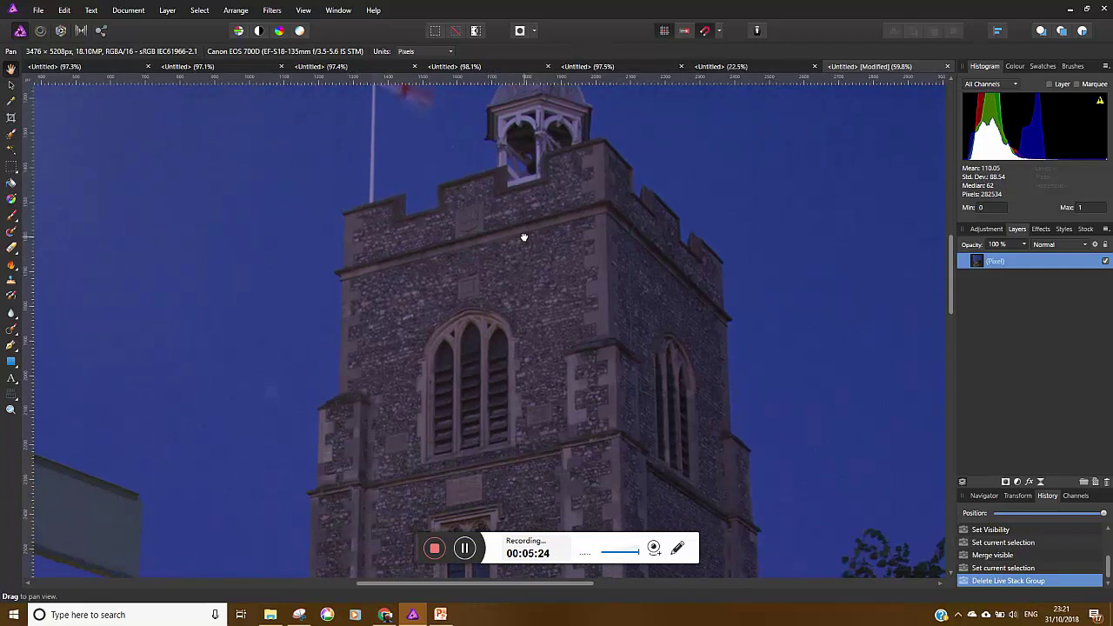
drag(506, 308, 493, 215)
scroll(493, 214, up, 2)
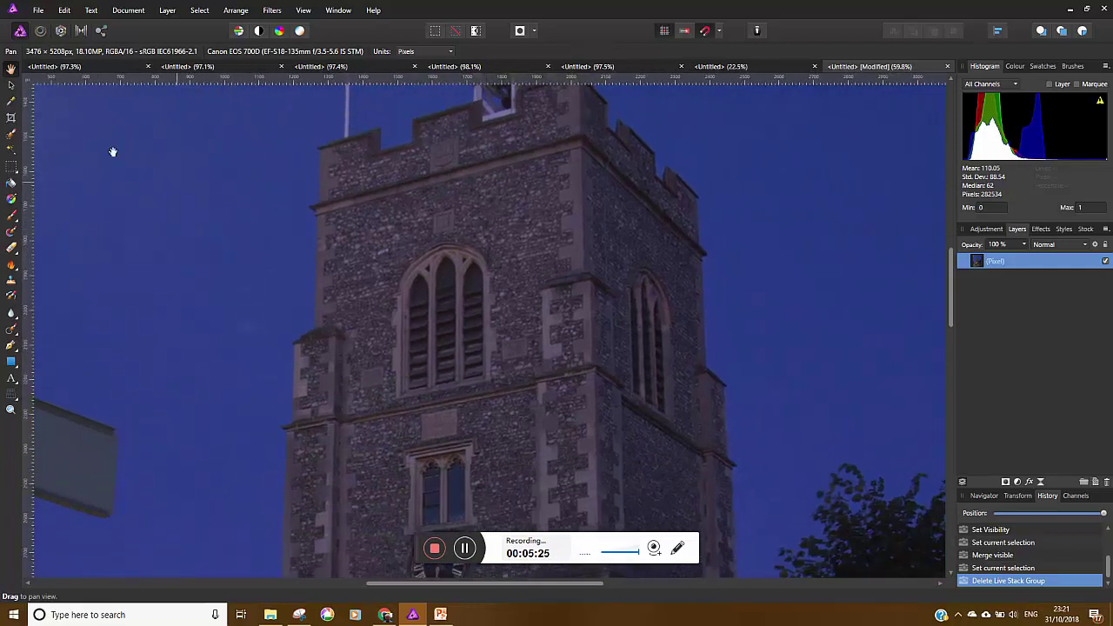
- Open the Develop persona and raise the Black Point to about 7% in the Basic tab
click(61, 32)
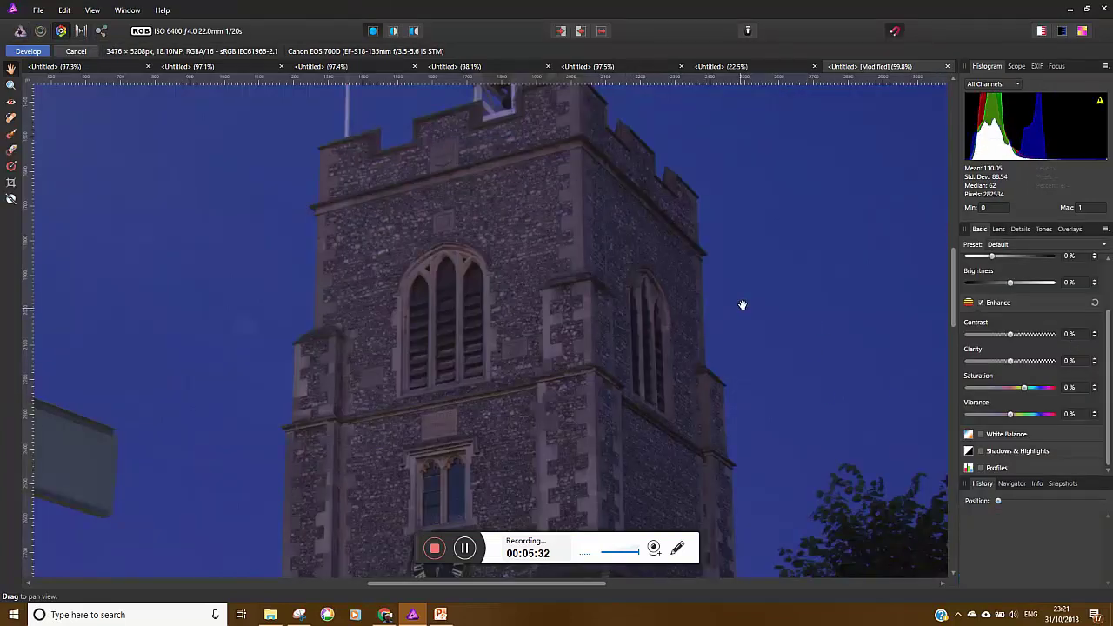
scroll(644, 308, down, 5)
scroll(634, 263, down, 2)
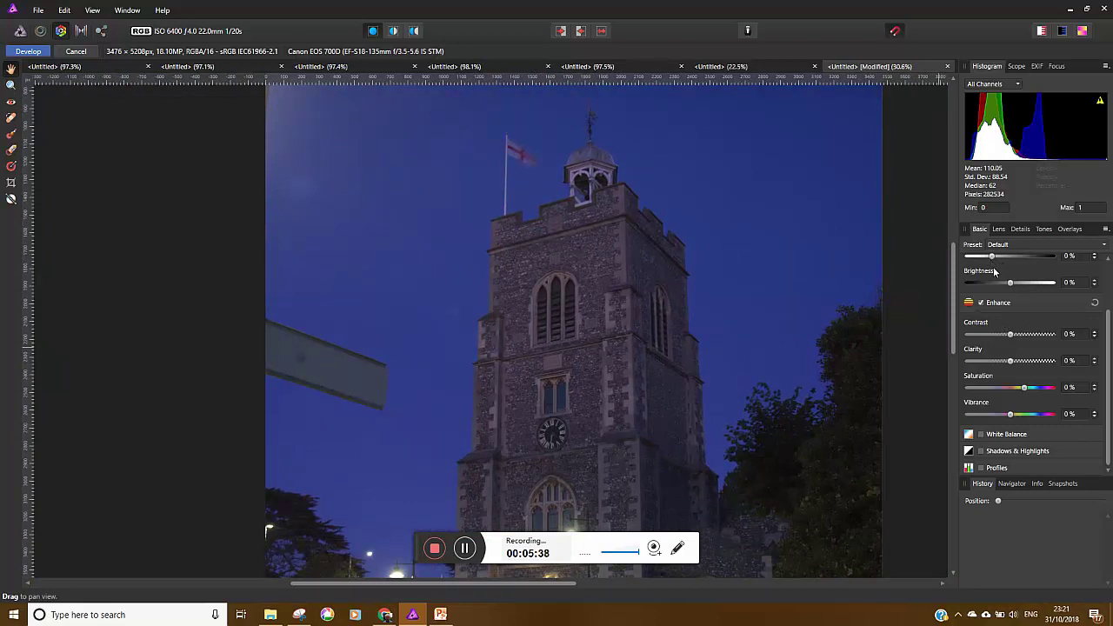
mouse_move(992, 261)
mouse_down()
mouse_move(981, 261)
mouse_move(1009, 270)
mouse_up()
scroll(736, 385, down, 3)
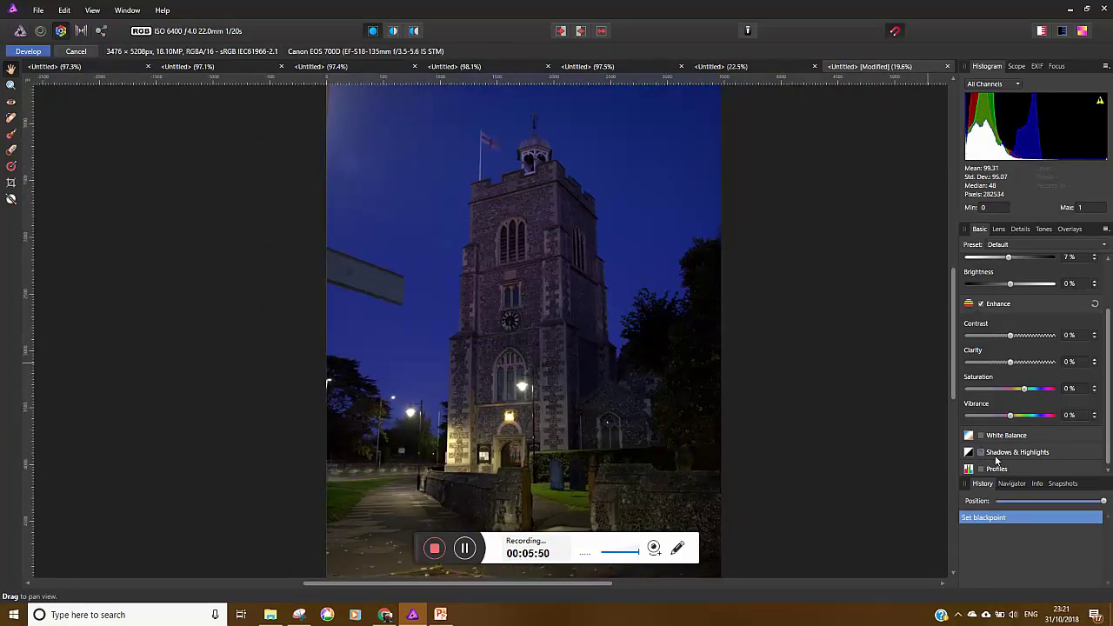
- Enable Shadows & Highlights with clipping warnings on, setting Shadows 7% and Highlights -73%
double_click(982, 454)
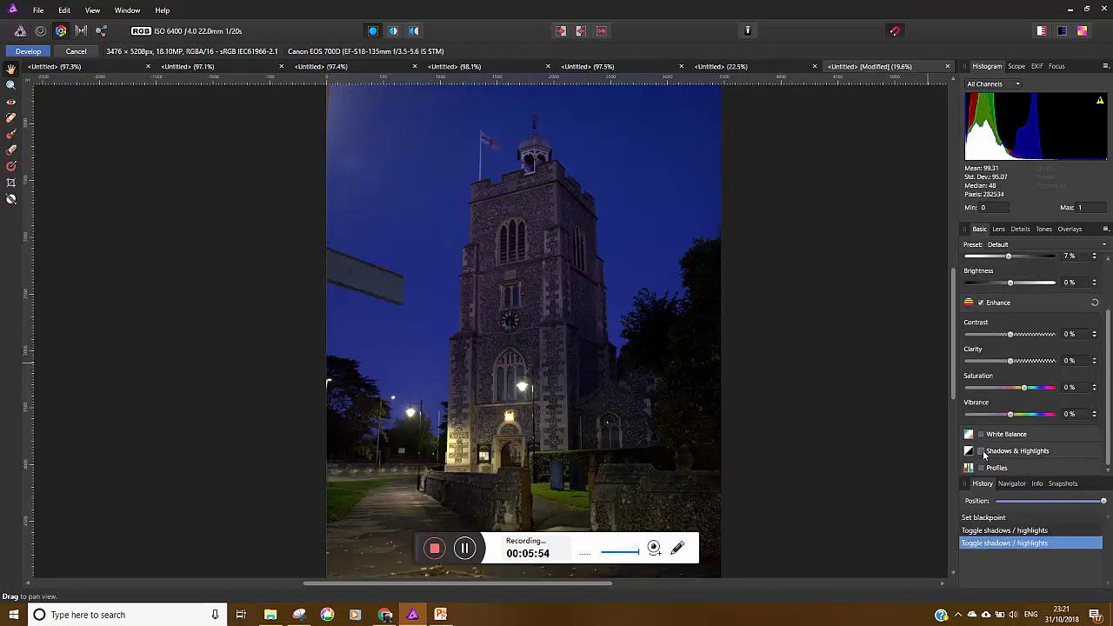
click(980, 450)
scroll(983, 454, down, 1)
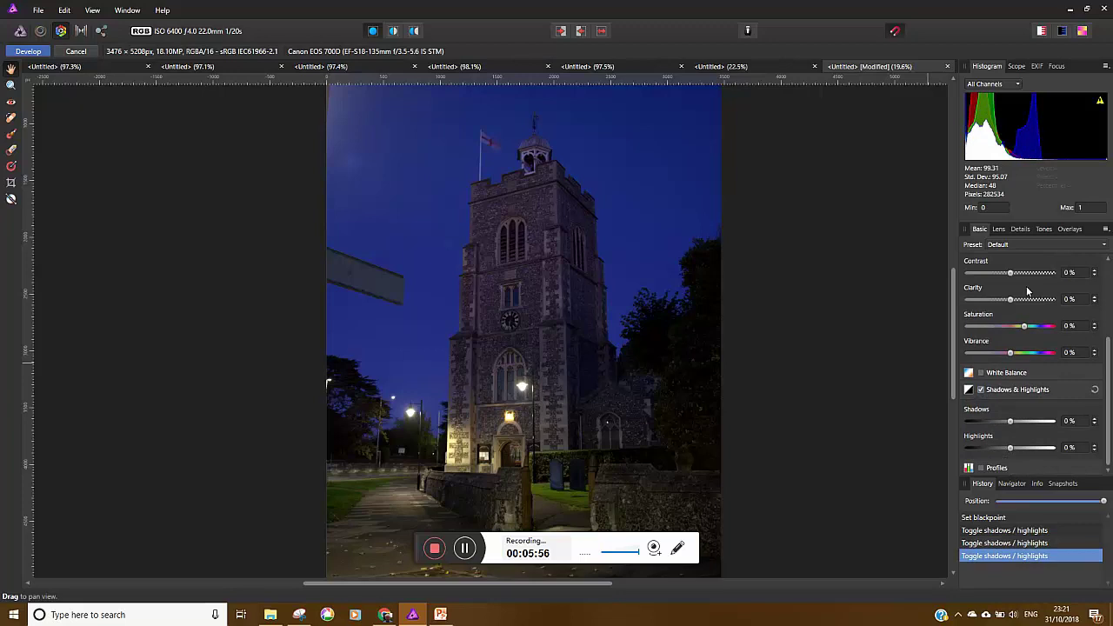
click(1067, 32)
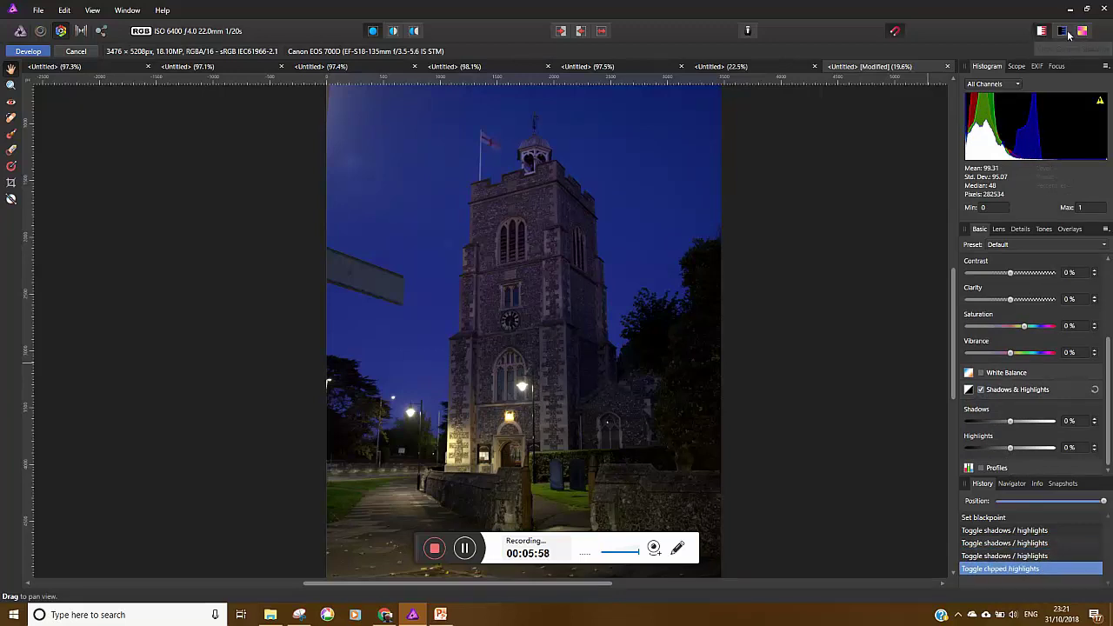
click(1063, 32)
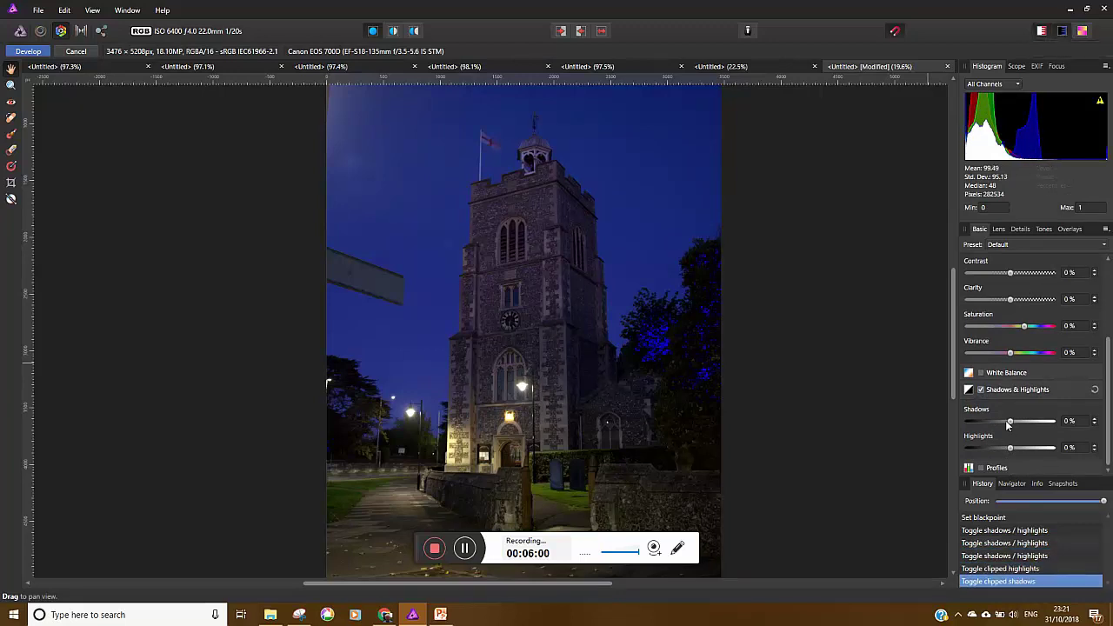
drag(1008, 422, 1013, 429)
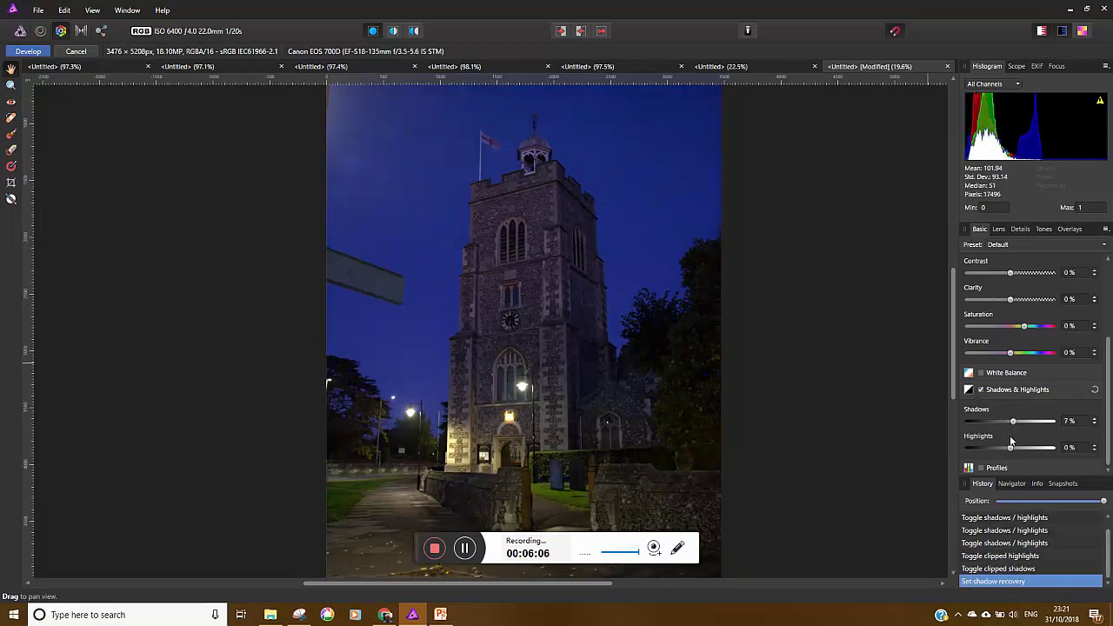
drag(1009, 447, 979, 457)
scroll(498, 412, up, 5)
scroll(609, 295, down, 5)
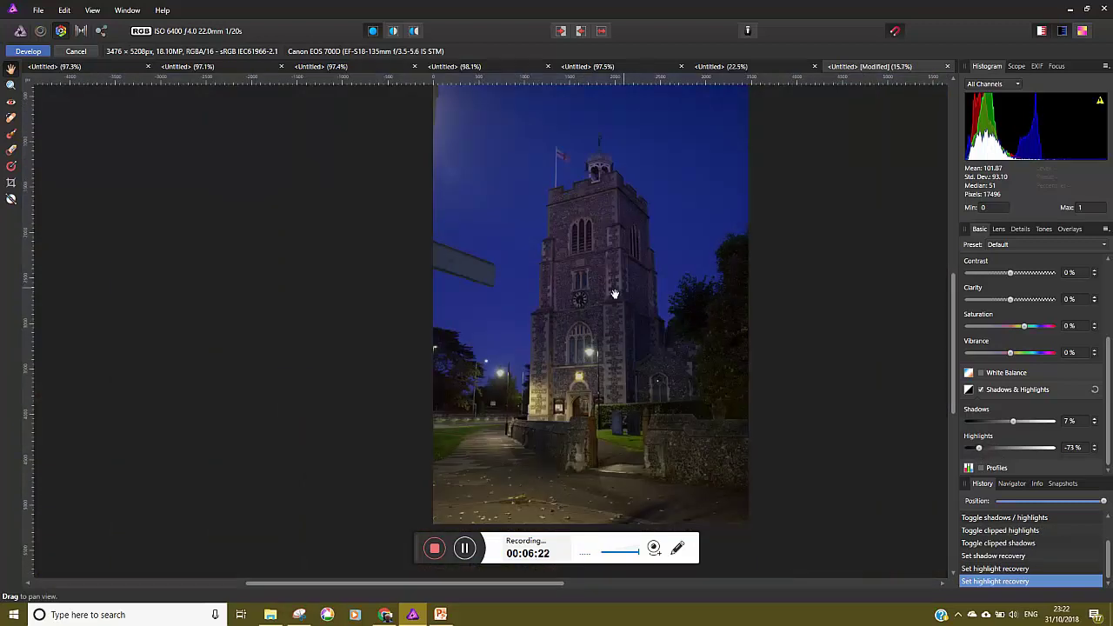
drag(614, 293, 492, 339)
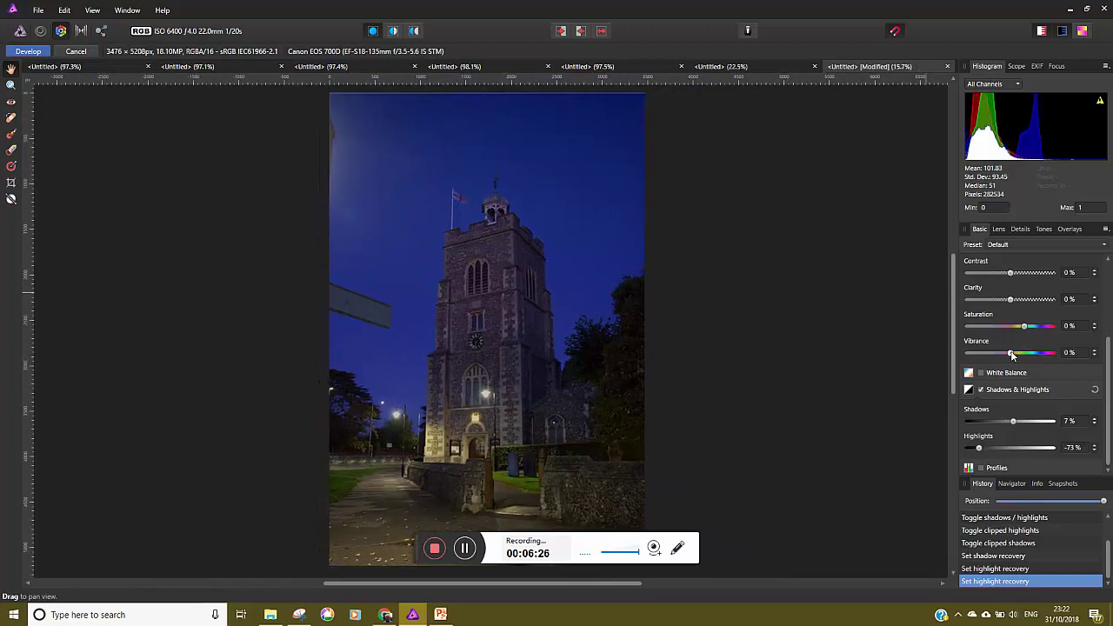
- Set Vibrance to 20% and apply the Develop edits to return to the Photo persona
drag(1011, 353, 1027, 353)
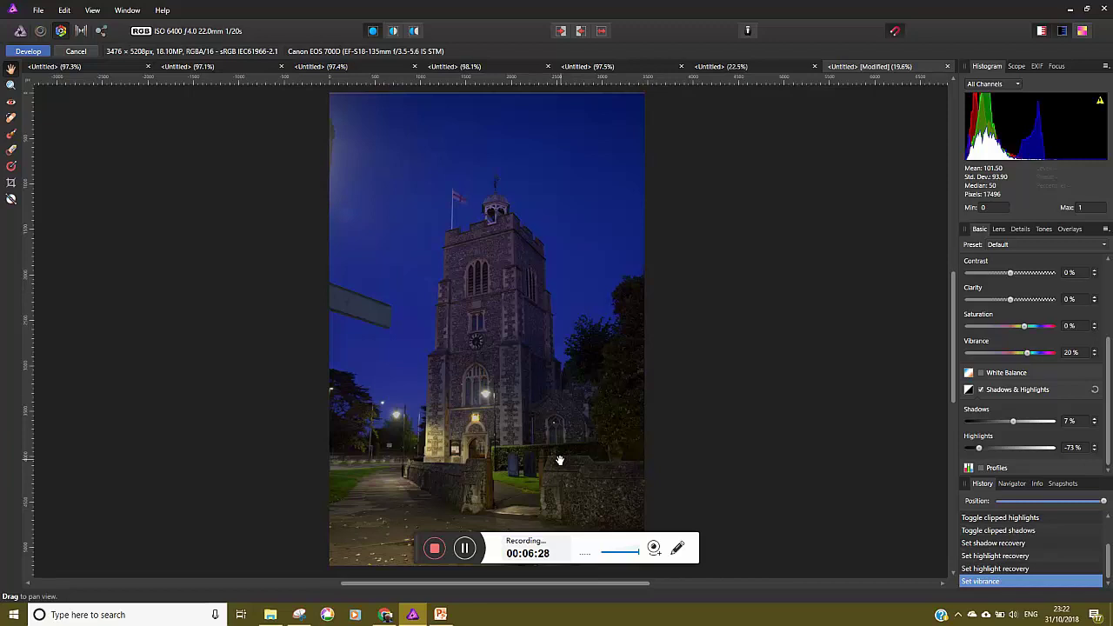
scroll(487, 465, up, 3)
drag(469, 461, 513, 420)
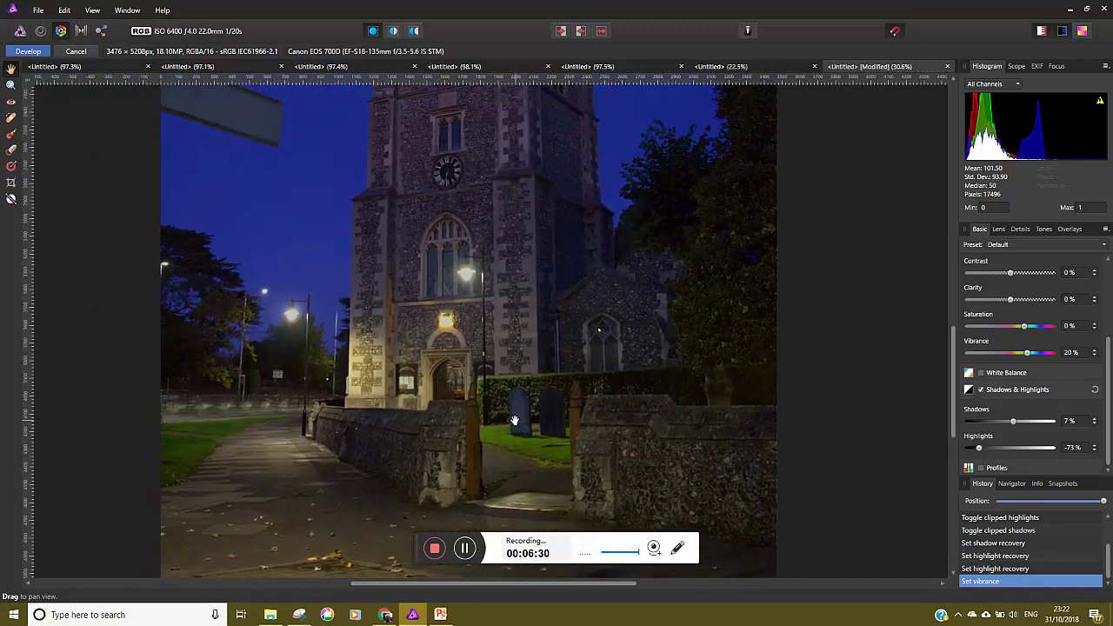
scroll(545, 396, down, 2)
scroll(545, 396, down, 2)
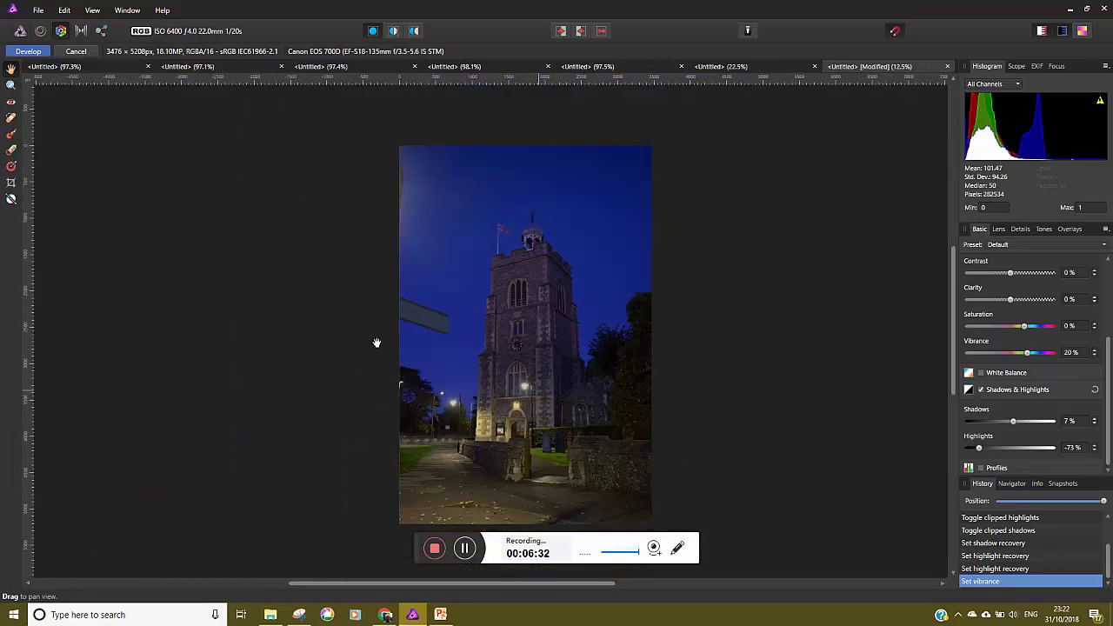
click(29, 53)
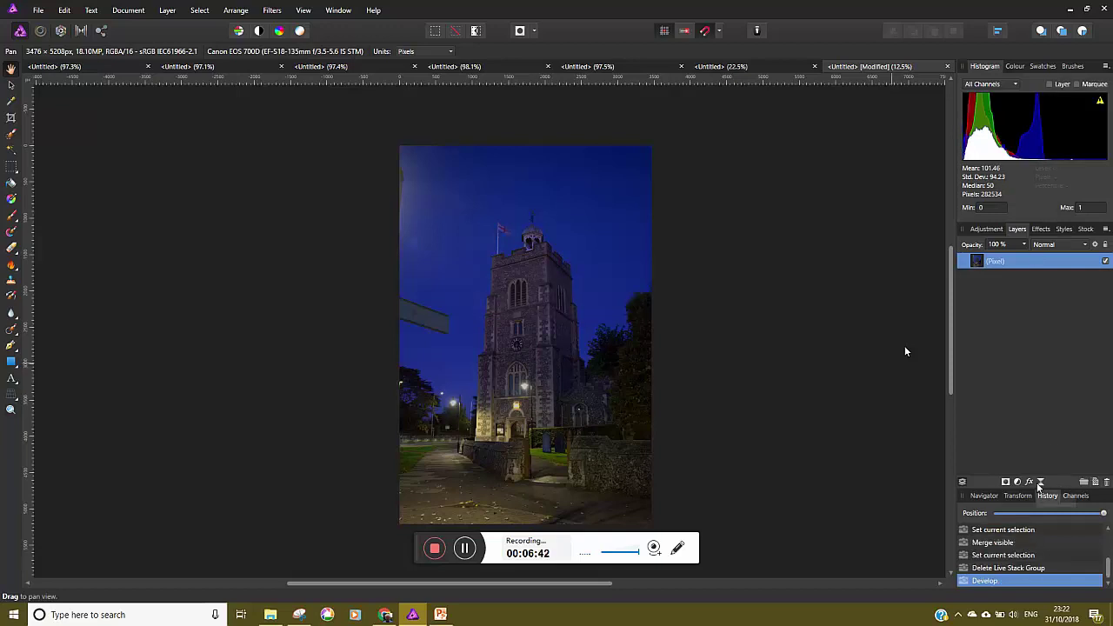
- Add a High Pass live filter to the developed photo with a 1 px radius and Monochrome enabled
click(1042, 482)
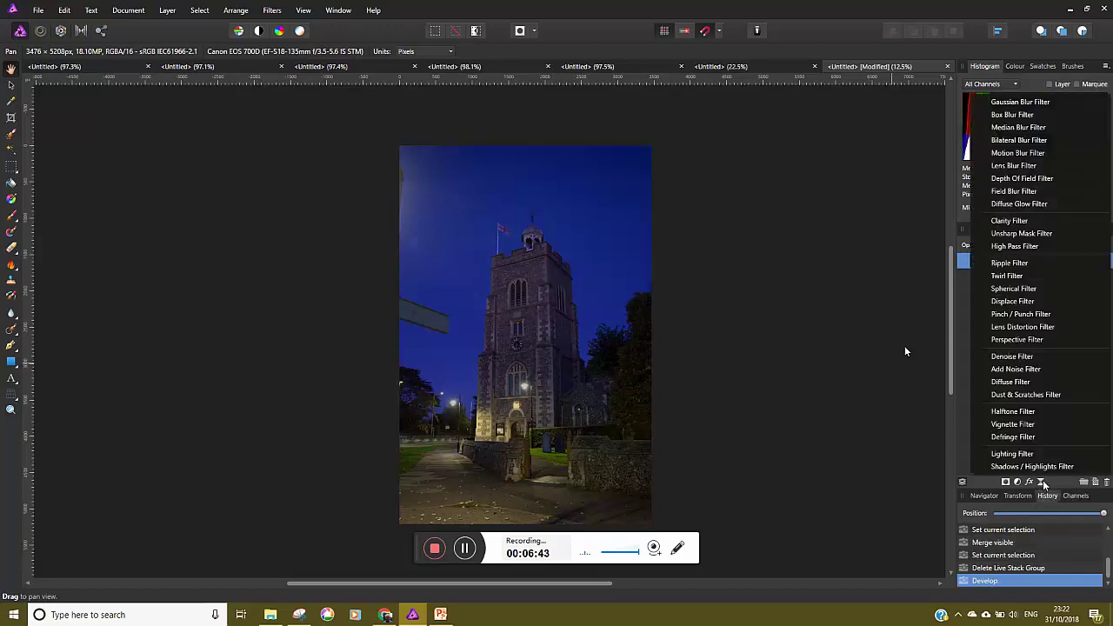
click(1047, 249)
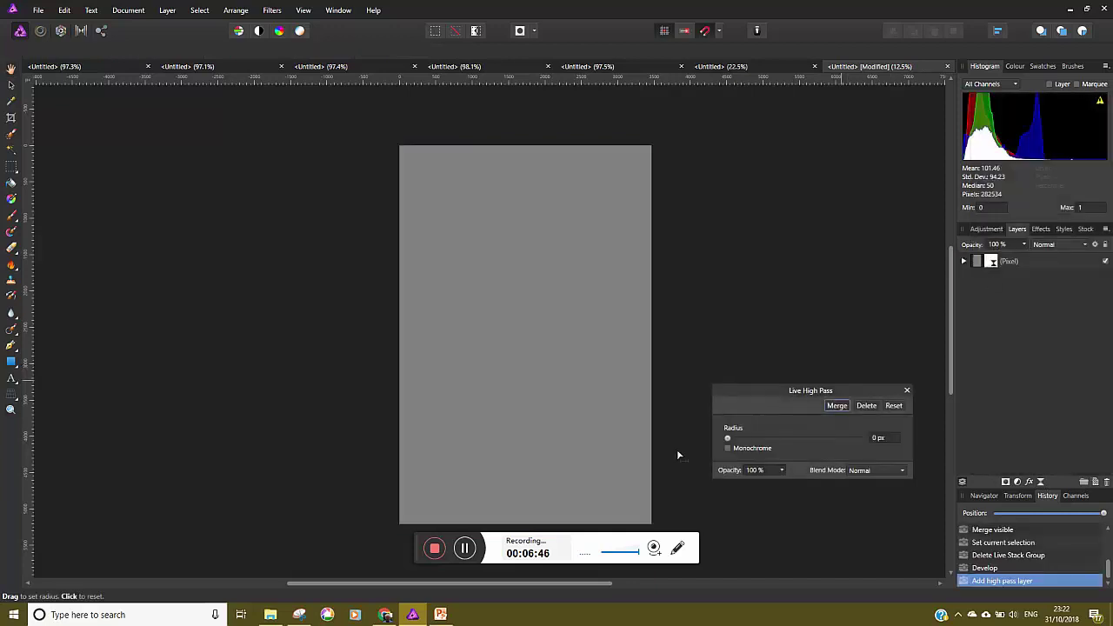
scroll(675, 452, down, 1)
drag(730, 437, 757, 441)
scroll(606, 382, up, 6)
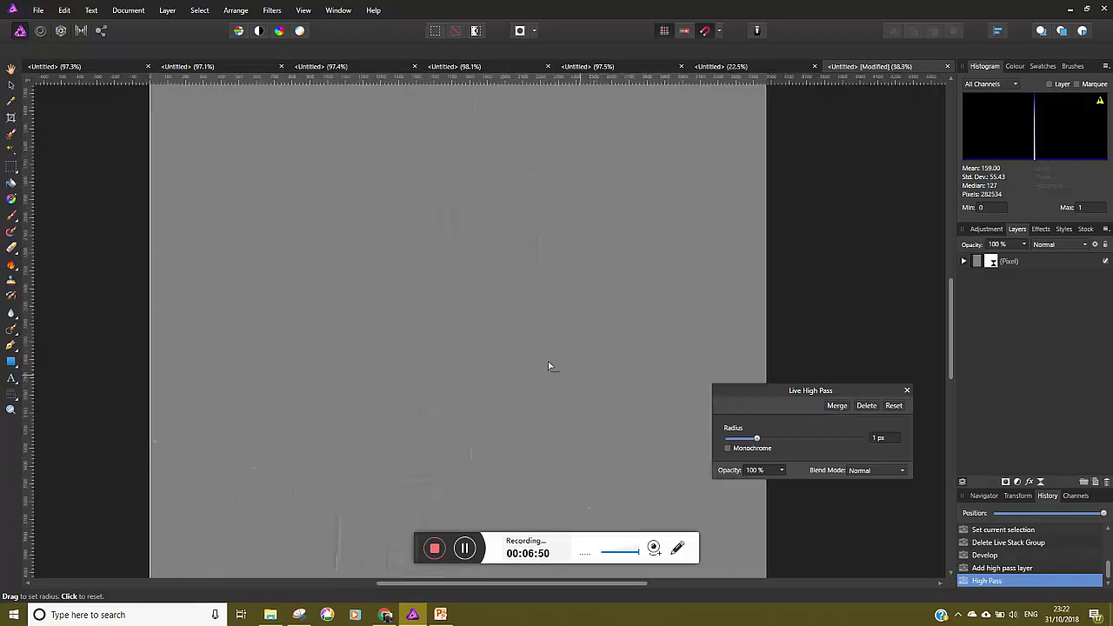
drag(455, 327, 751, 447)
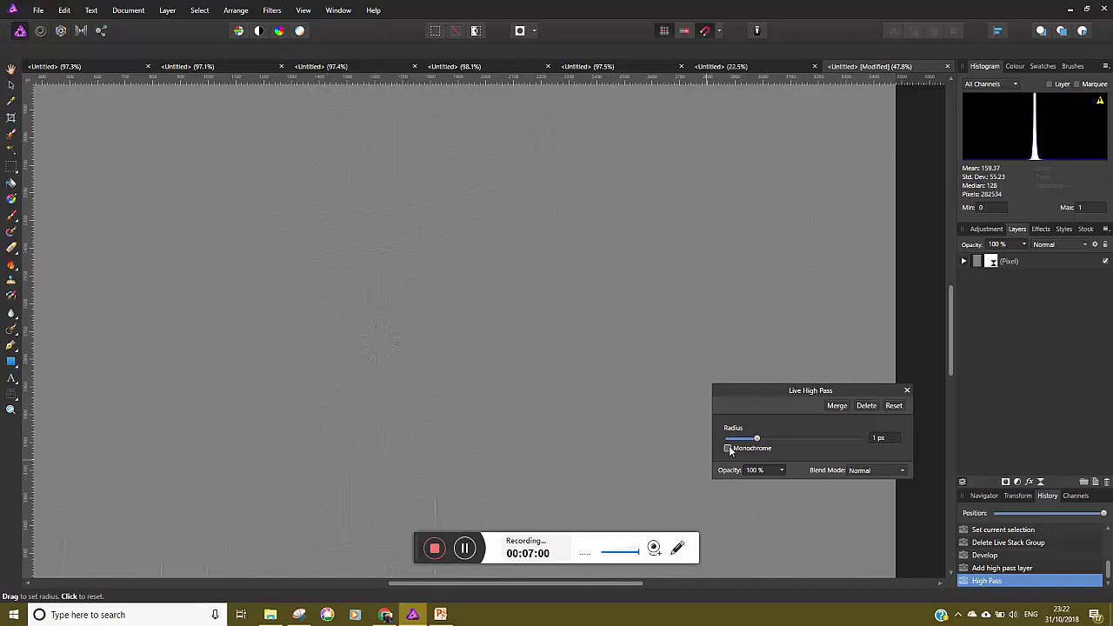
click(866, 471)
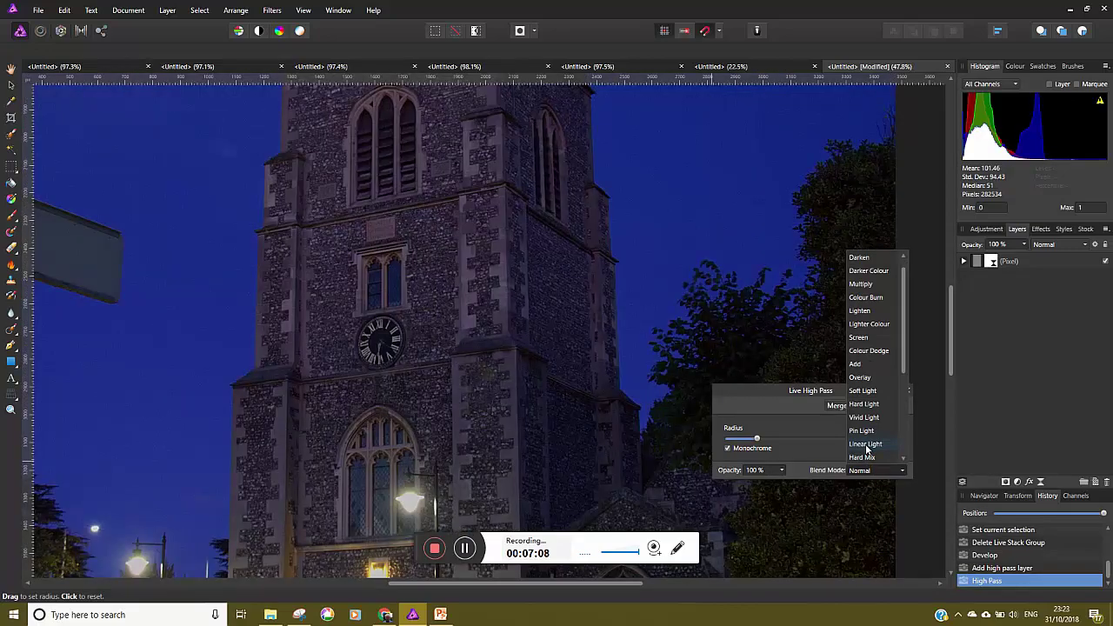
- Set the High Pass filter's blend mode to Linear Light, then expand the Pixel layer to show it
click(865, 444)
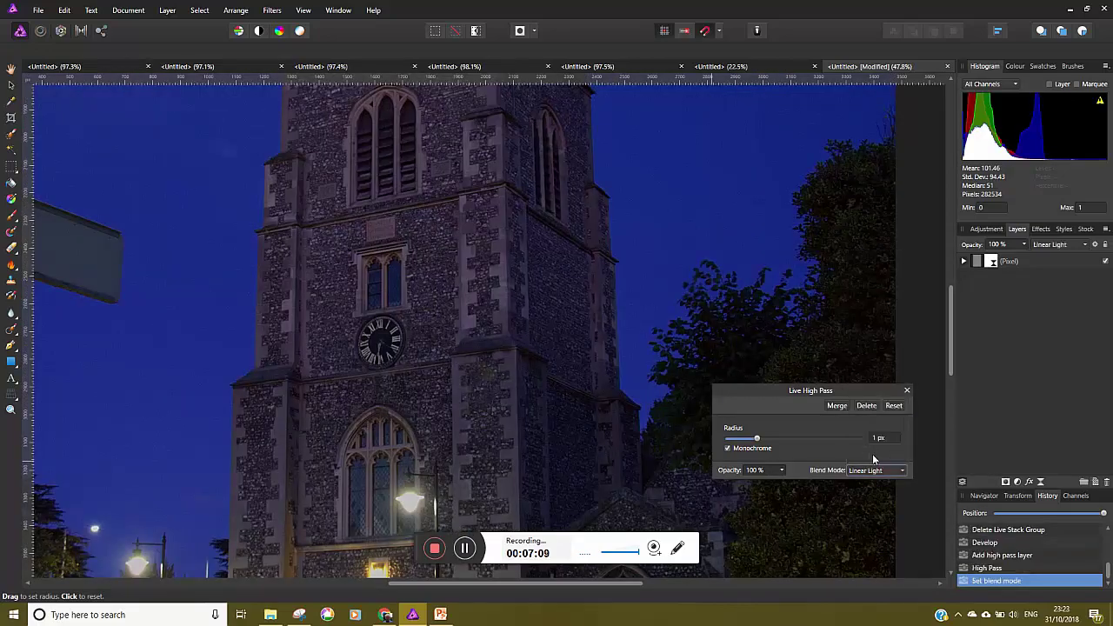
click(906, 390)
click(964, 262)
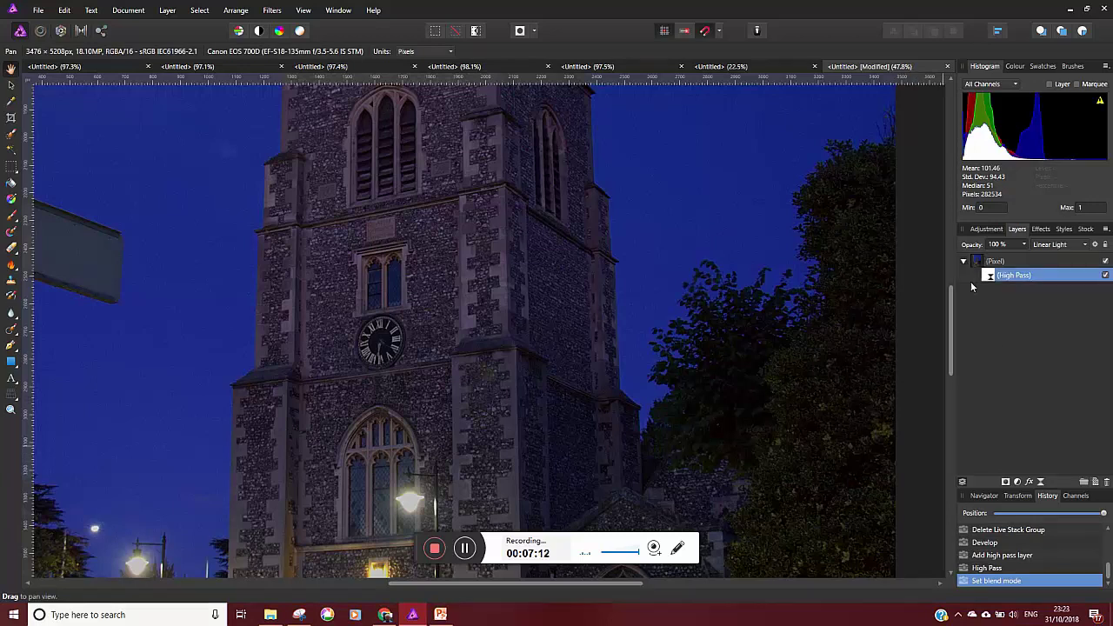
scroll(359, 330, up, 2)
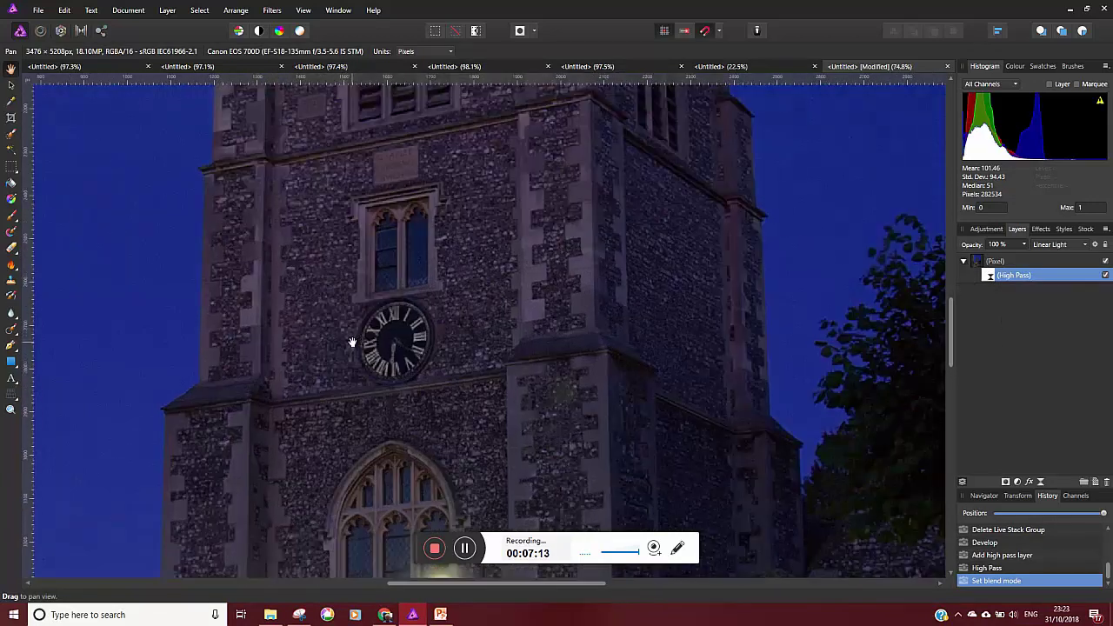
- Toggle the High Pass layer's visibility to compare the church photo with and without sharpening
click(1105, 276)
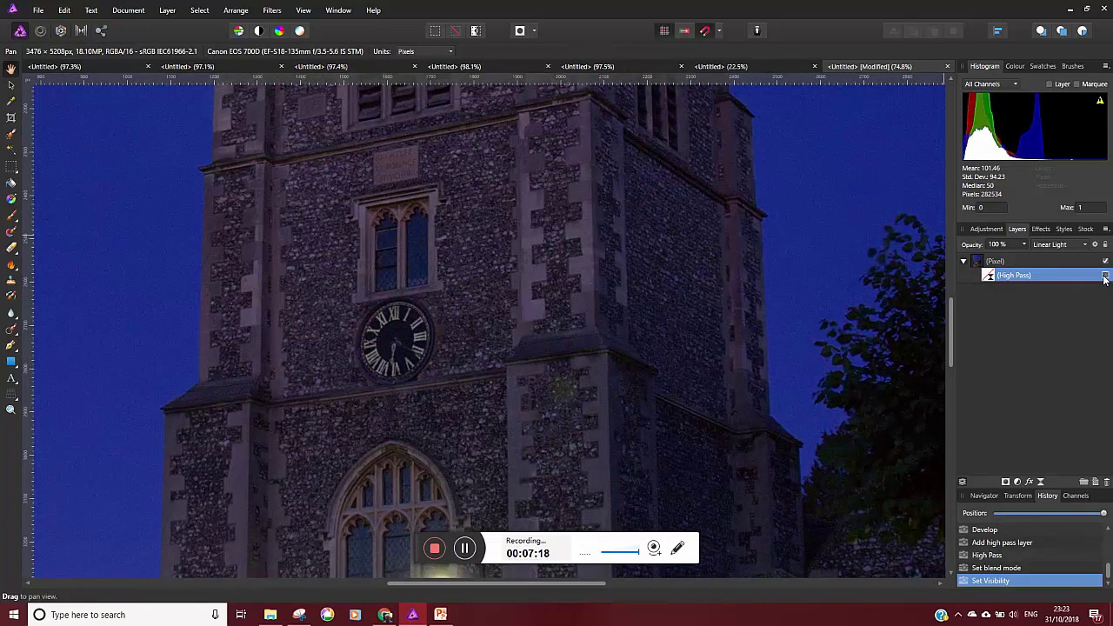
scroll(504, 298, down, 5)
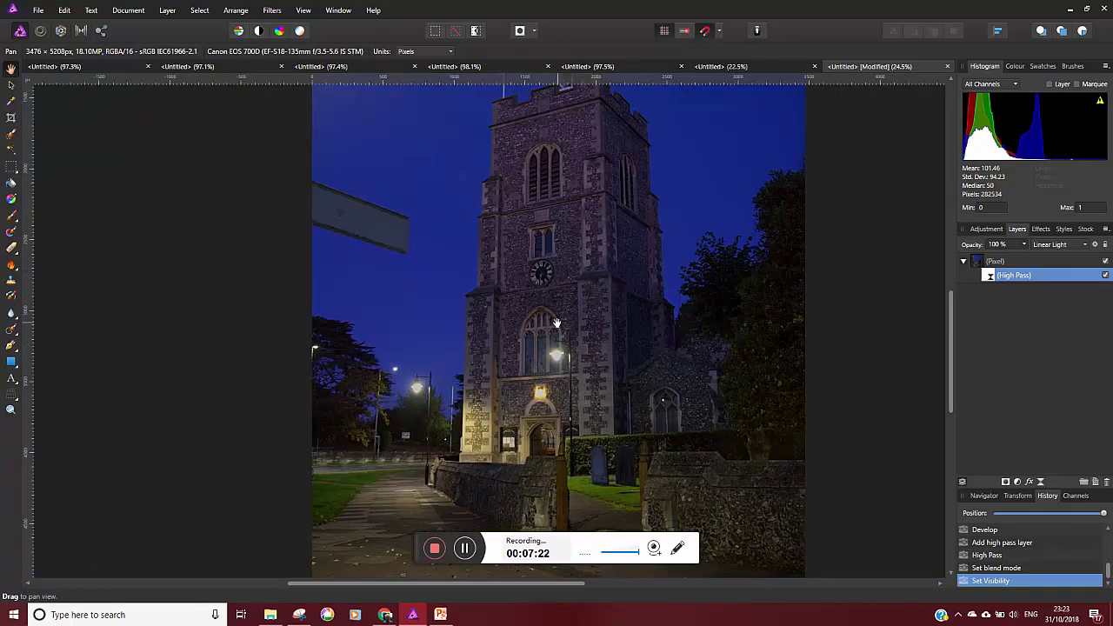
scroll(551, 316, down, 3)
drag(538, 318, 525, 350)
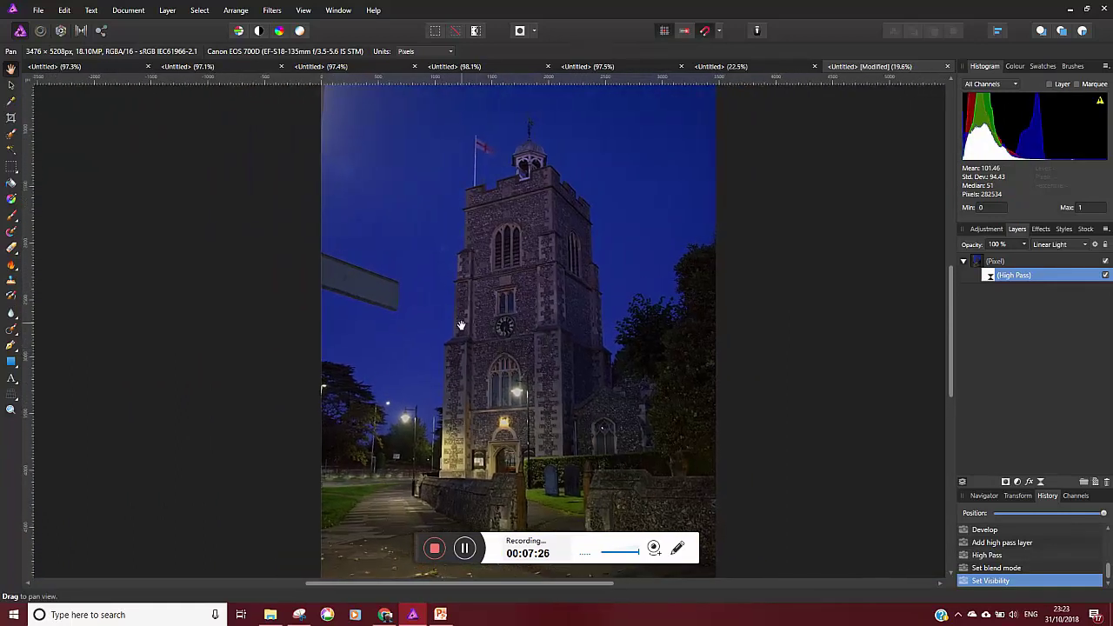